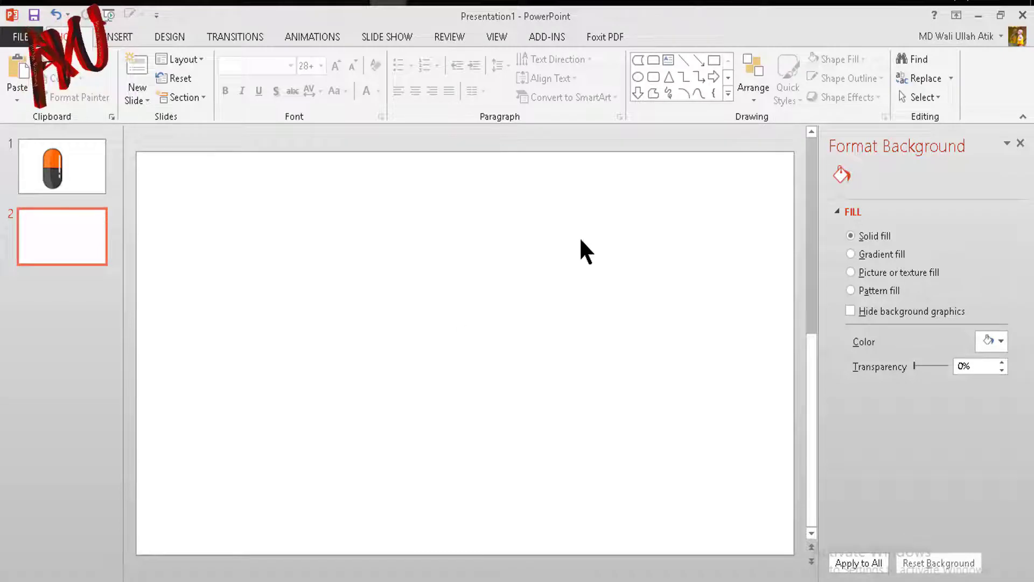
Expand the full Shapes gallery to find the Round Same Side Corner Rectangle
click(122, 35)
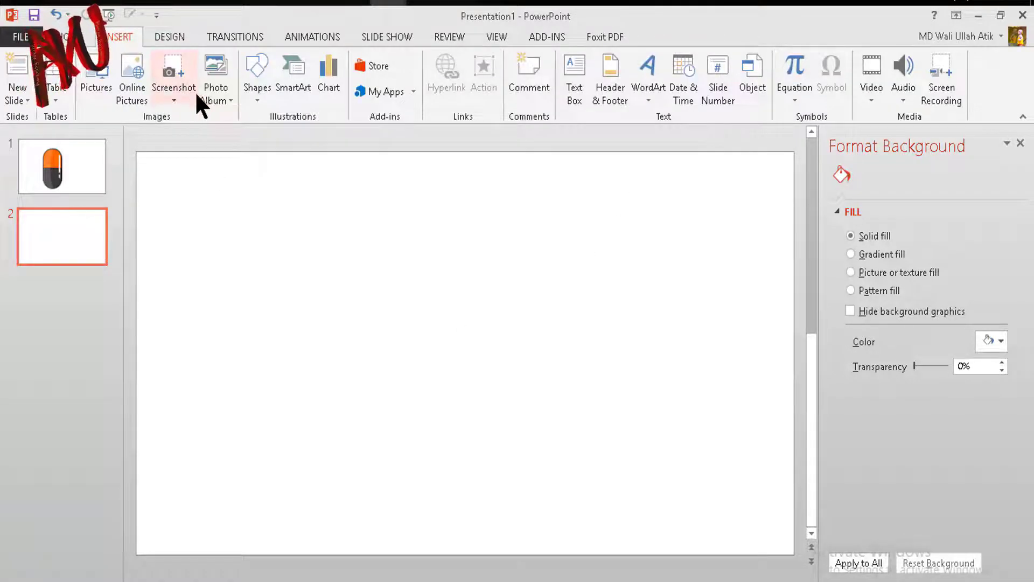
click(247, 97)
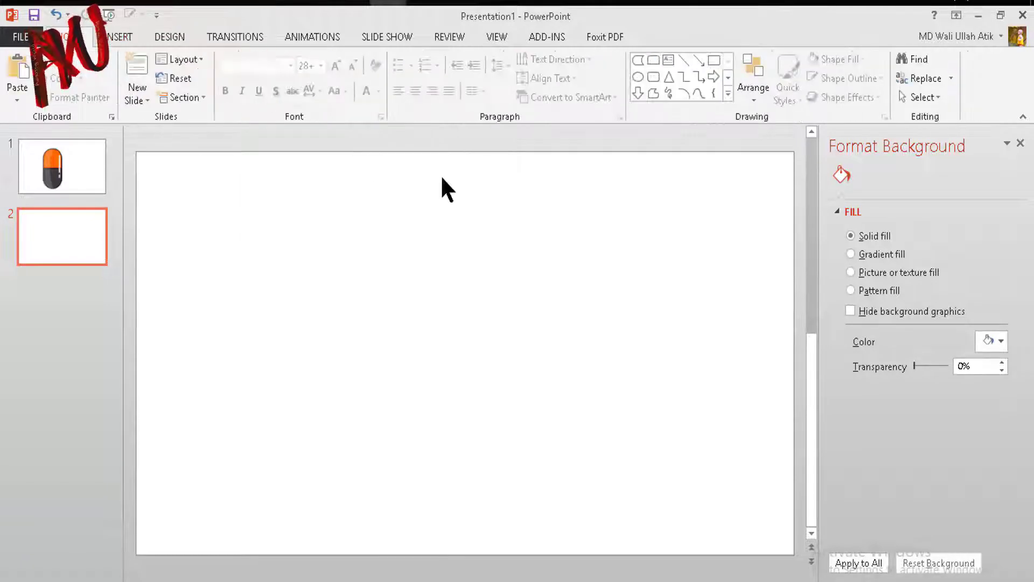
click(729, 93)
click(587, 176)
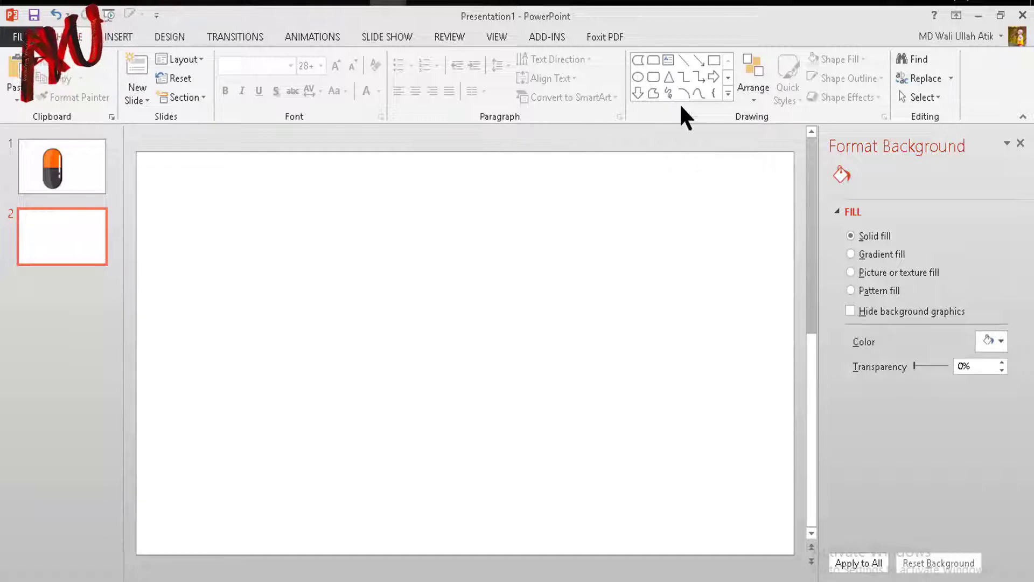
click(728, 94)
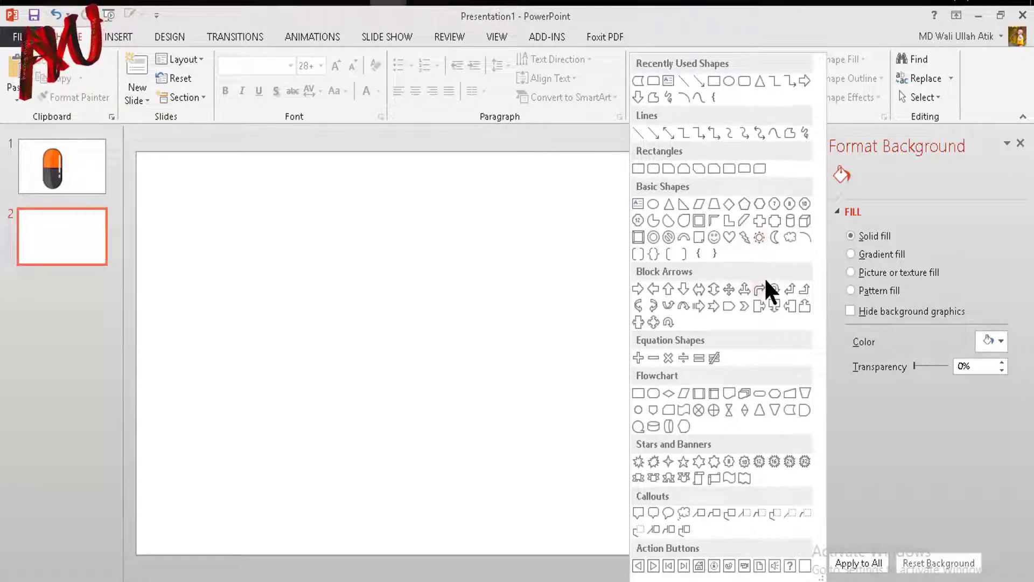
Draw a tall Round Same Side Corner Rectangle and pull its top into a full dome
click(742, 168)
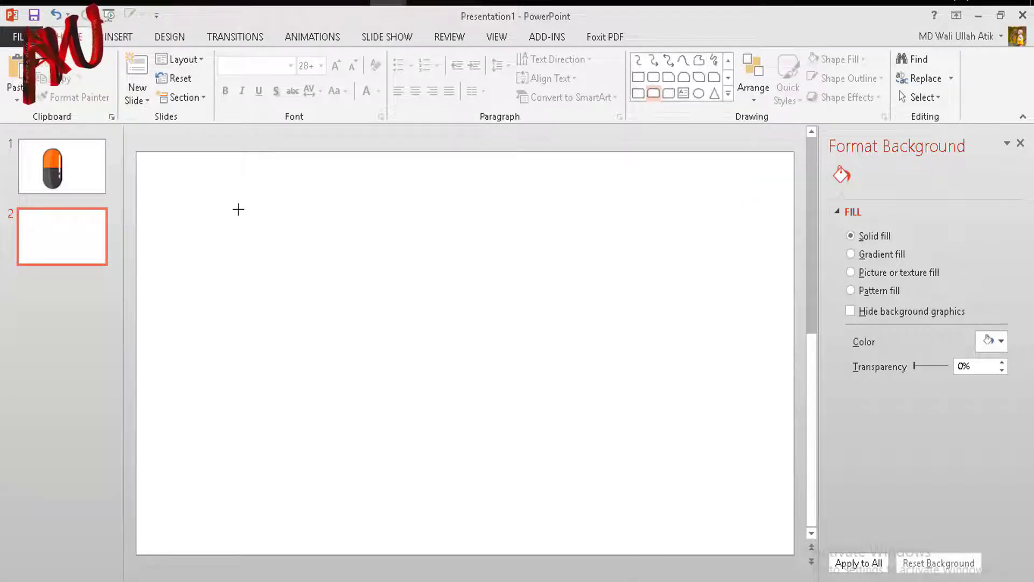
drag(246, 206, 356, 373)
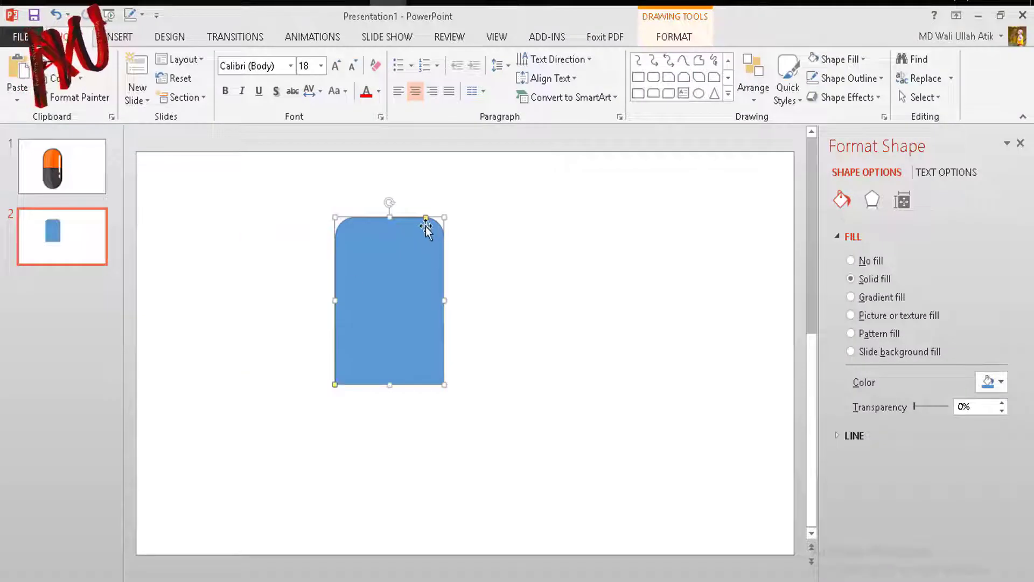
drag(427, 218, 384, 233)
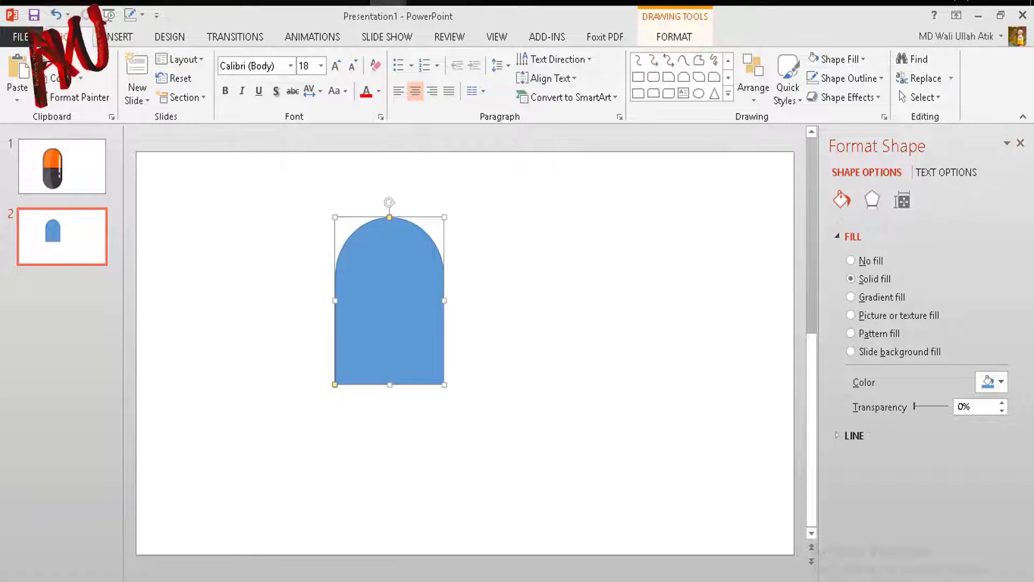
click(1020, 144)
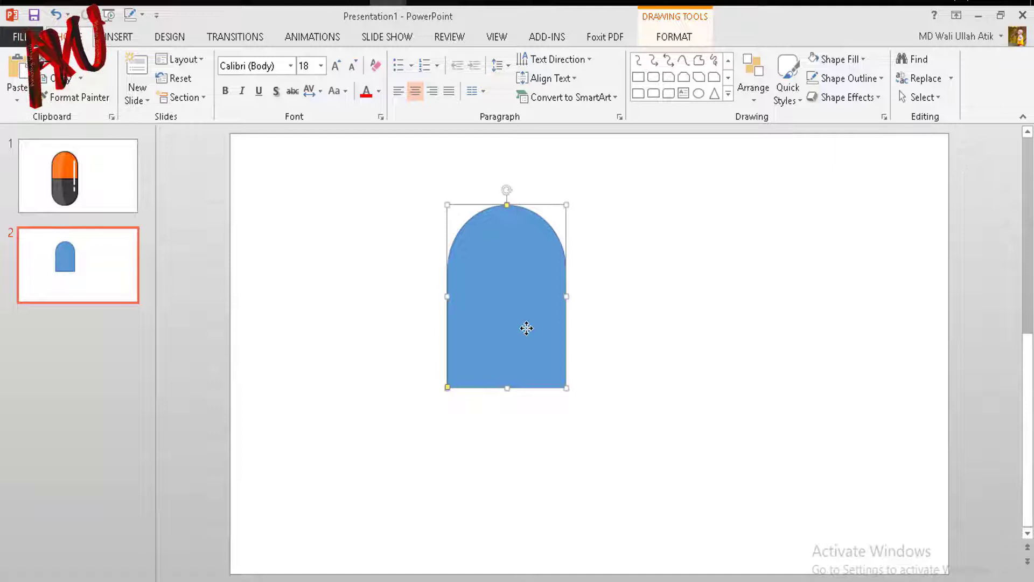
Duplicate the arch, place the copy beneath it, and flip it vertically to complete the capsule
key(ctrl+d)
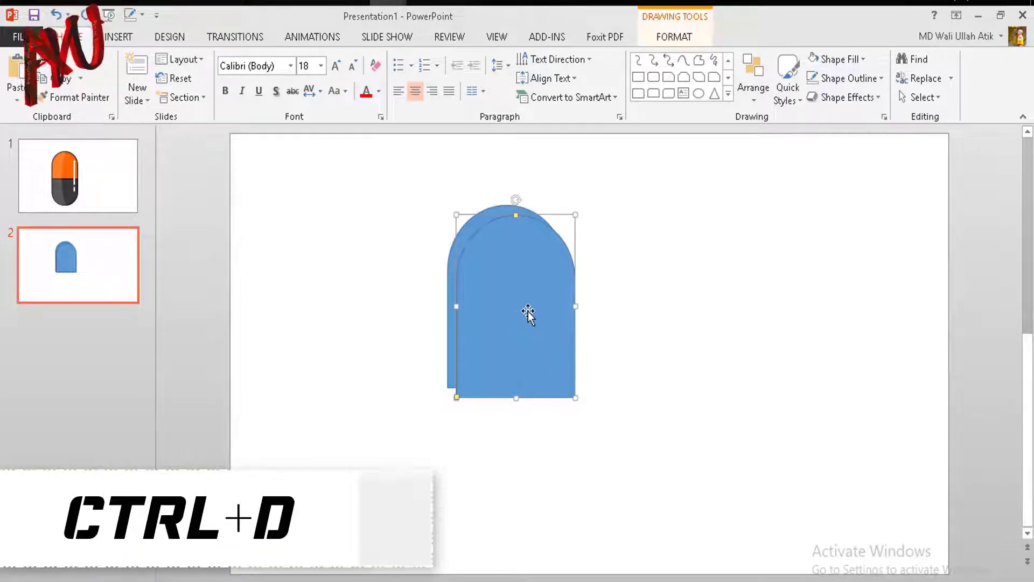
mouse_move(528, 313)
mouse_down()
mouse_move(520, 300)
mouse_move(506, 403)
mouse_move(517, 441)
mouse_up()
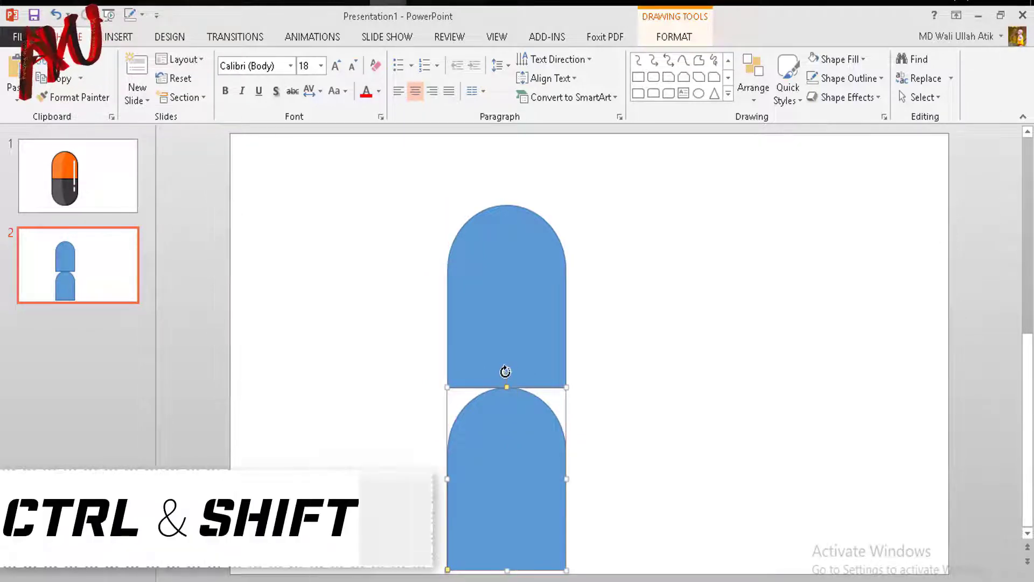
drag(504, 377, 501, 569)
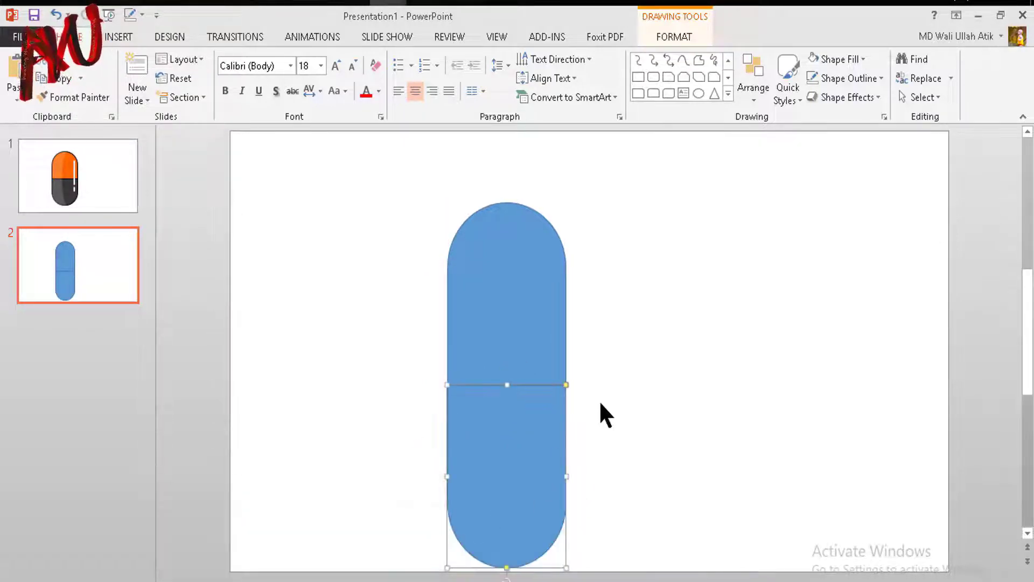
click(599, 404)
key(Tab)
key(Tab)
click(528, 354)
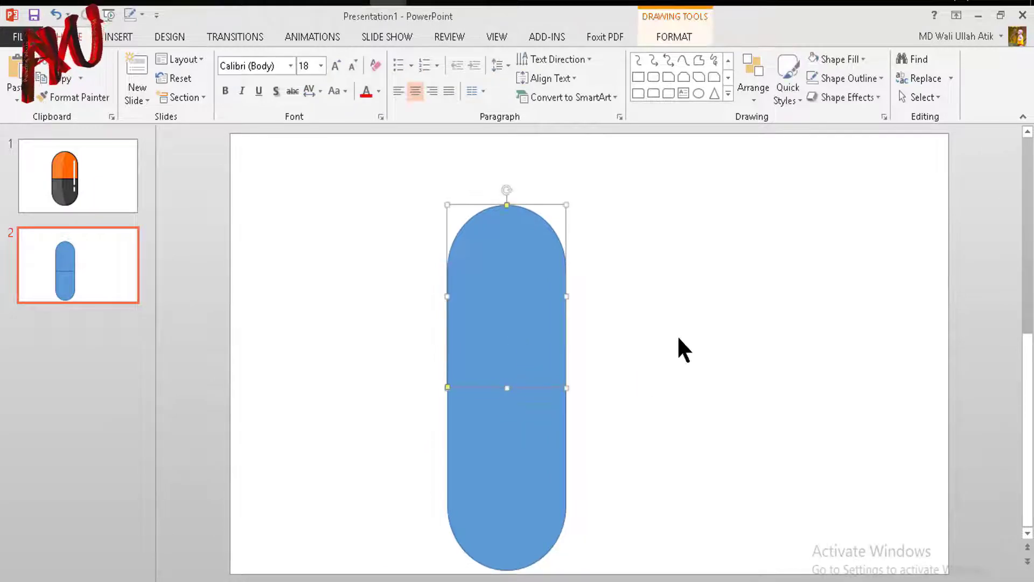
click(678, 339)
click(517, 324)
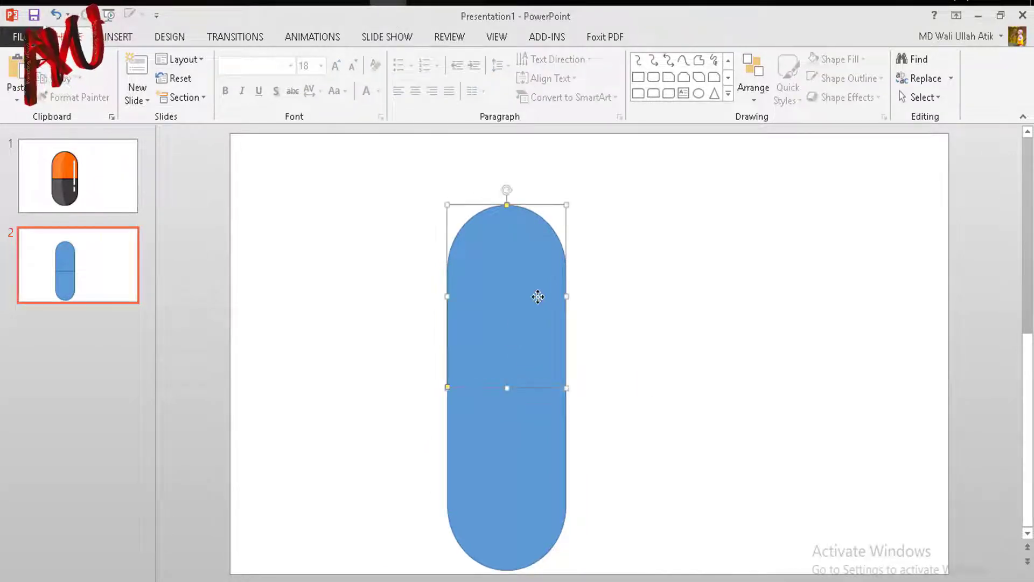
Fill the top half with orange (RGB 254, 103, 0) from More Fill Colors
click(678, 36)
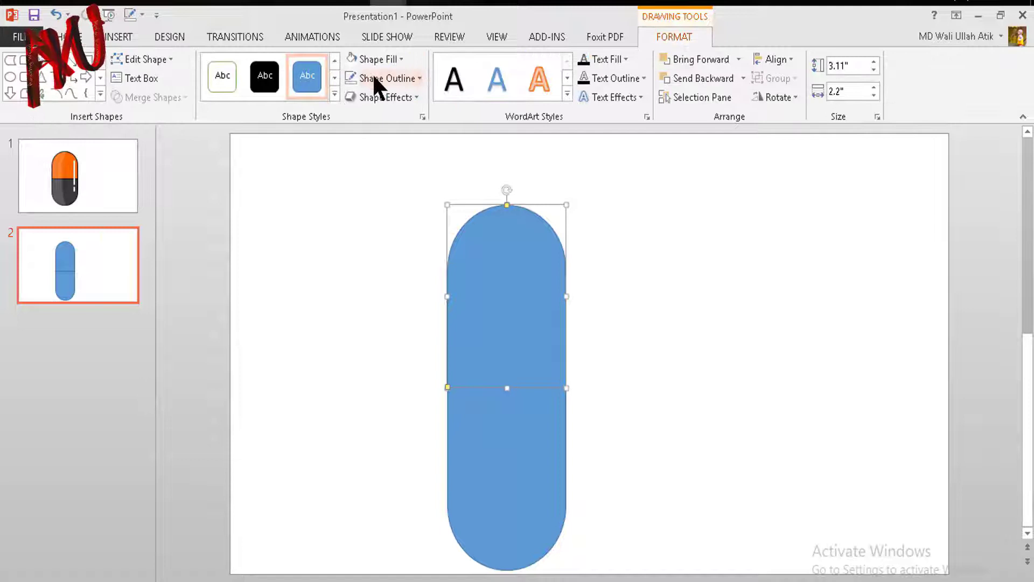
click(393, 59)
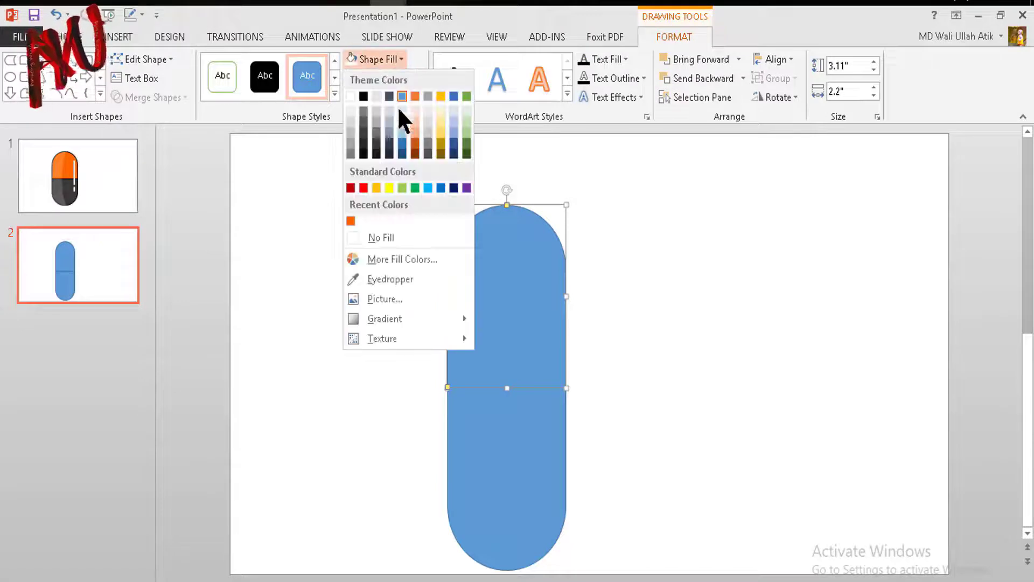
click(386, 259)
click(431, 167)
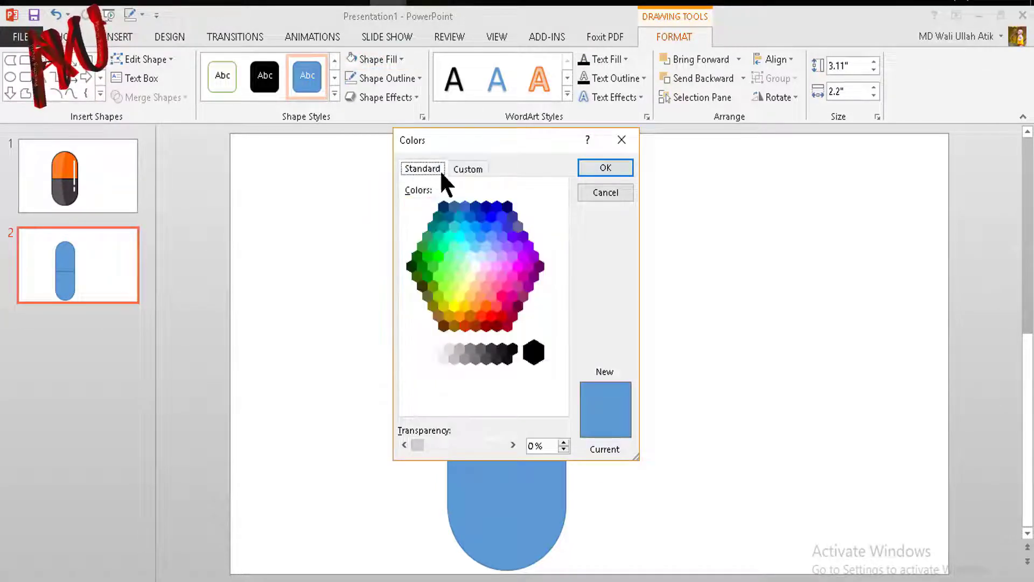
click(486, 306)
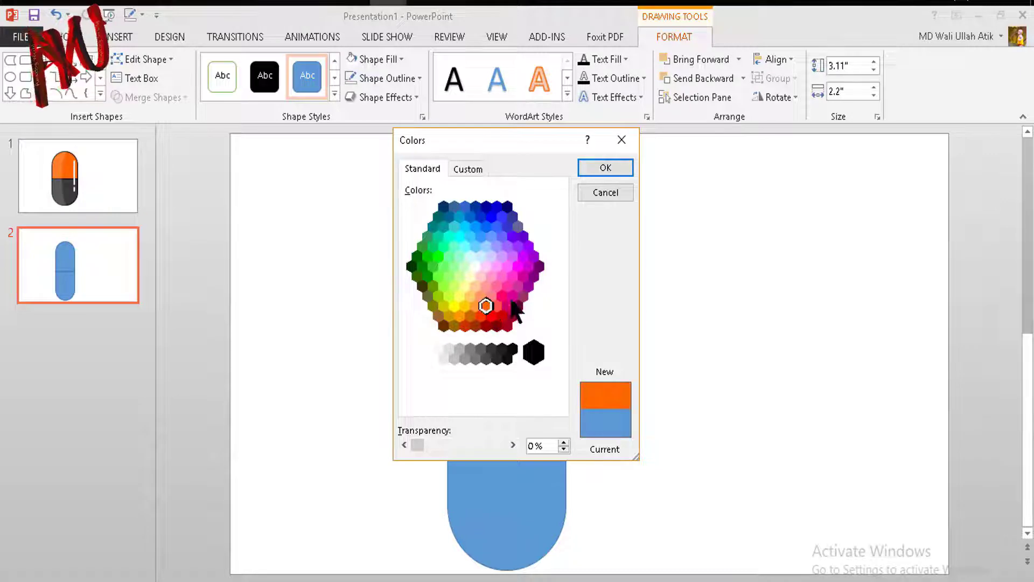
click(470, 169)
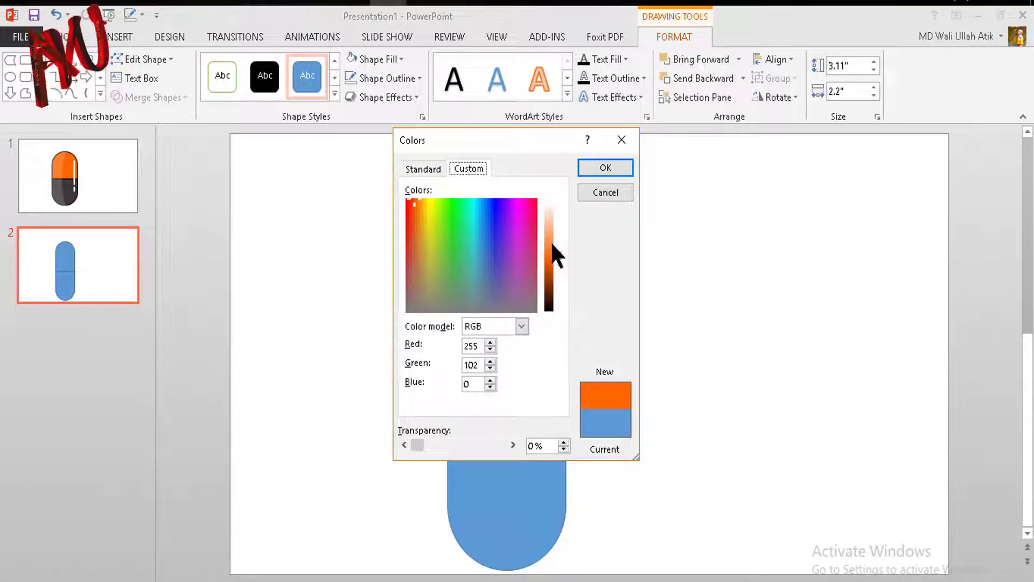
drag(557, 252, 557, 255)
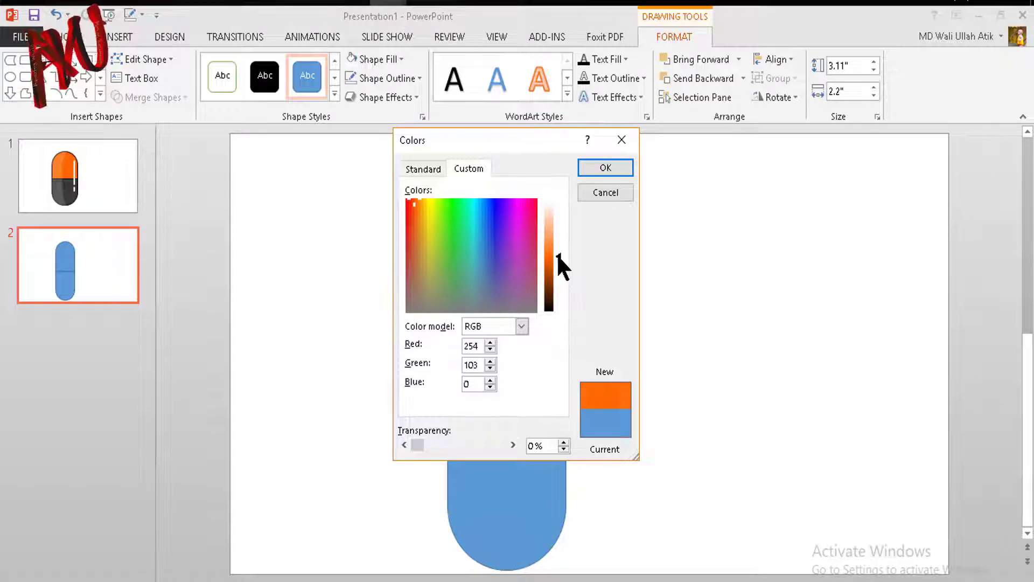
click(620, 166)
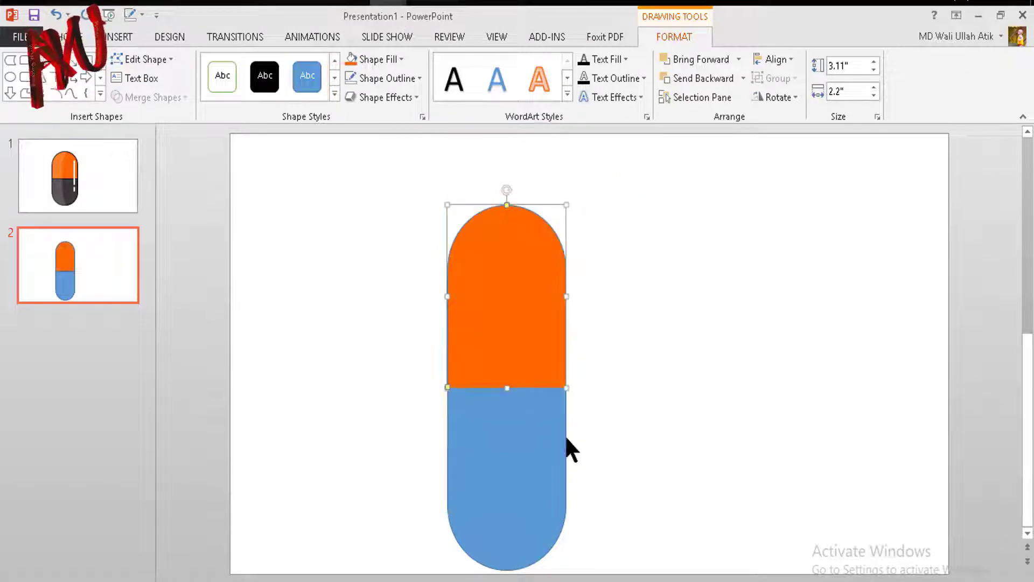
Fill the bottom half with Gray-25%, Darker 75%
click(501, 443)
click(399, 60)
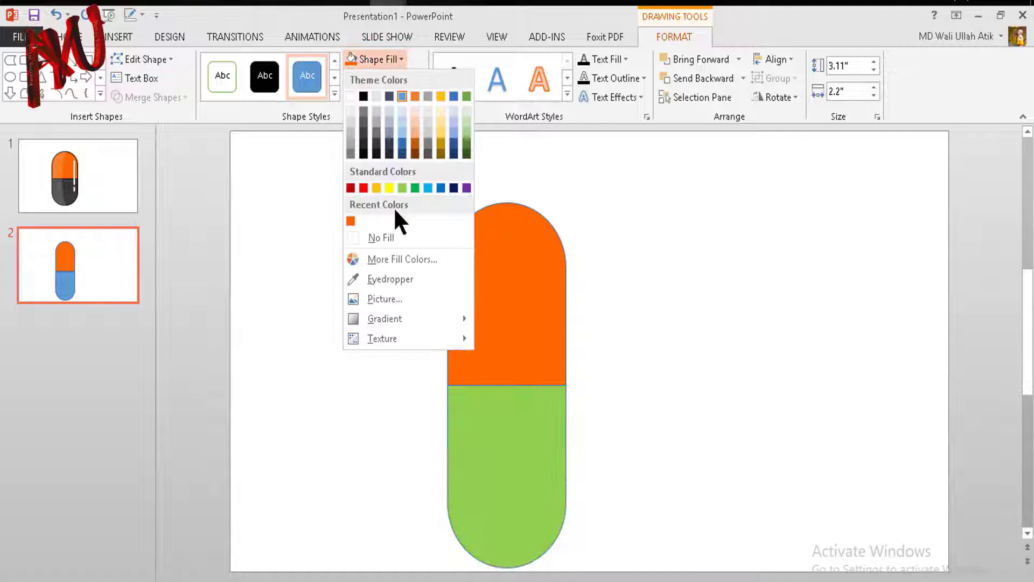
click(376, 150)
click(711, 290)
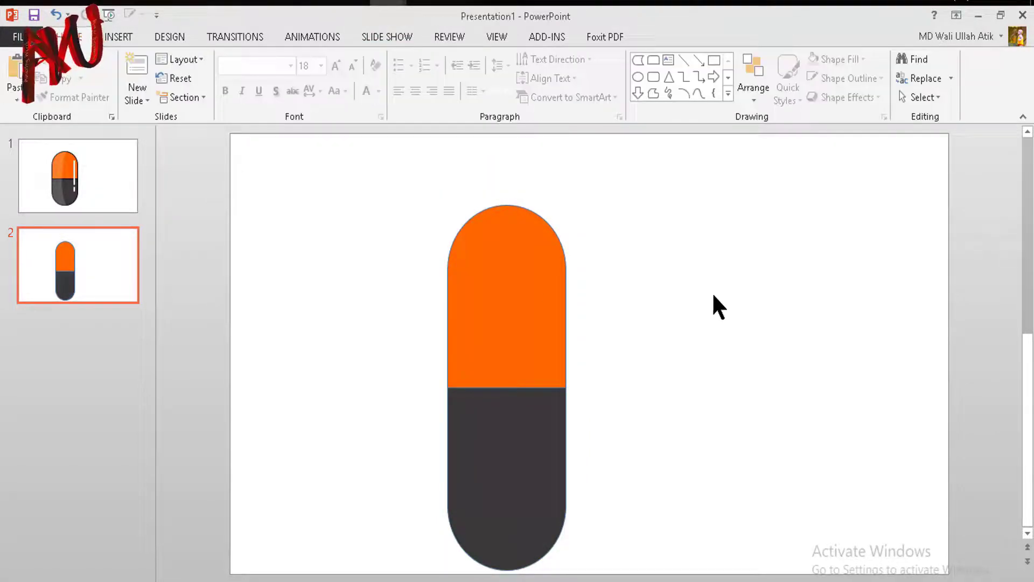
Give both capsule halves a black 6 pt outline
click(536, 299)
shift+click(519, 473)
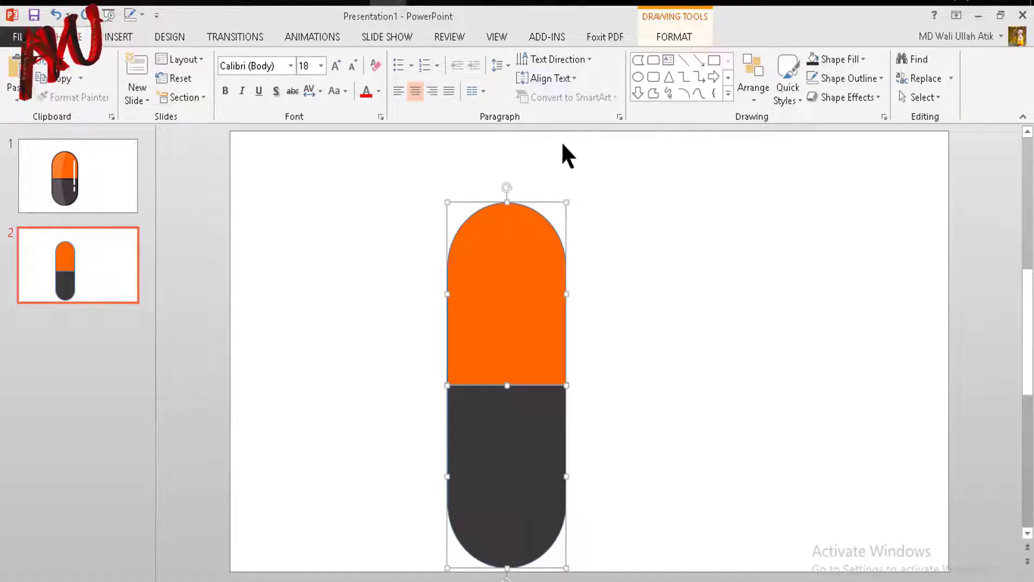
click(687, 36)
click(374, 79)
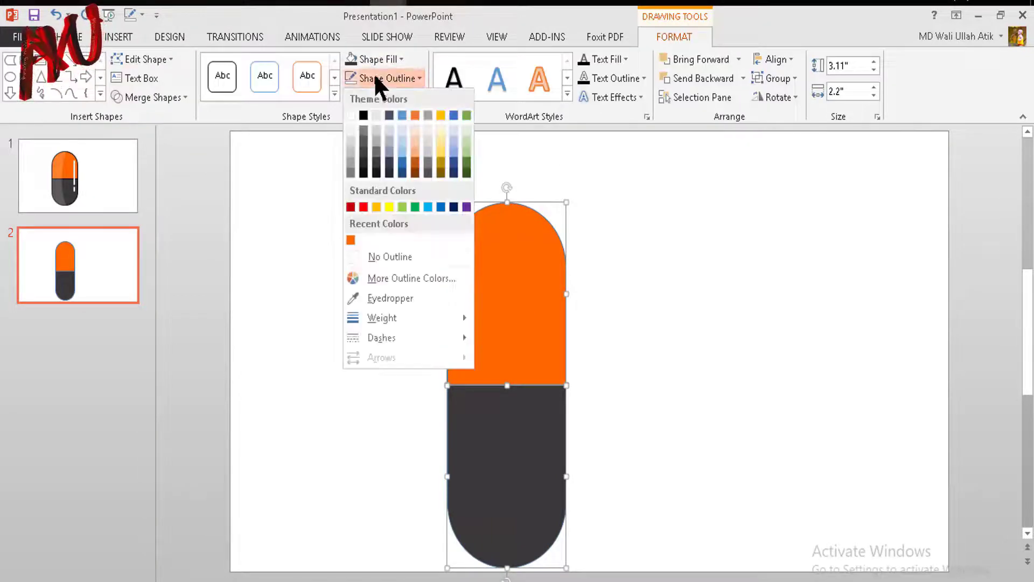
click(357, 116)
click(392, 79)
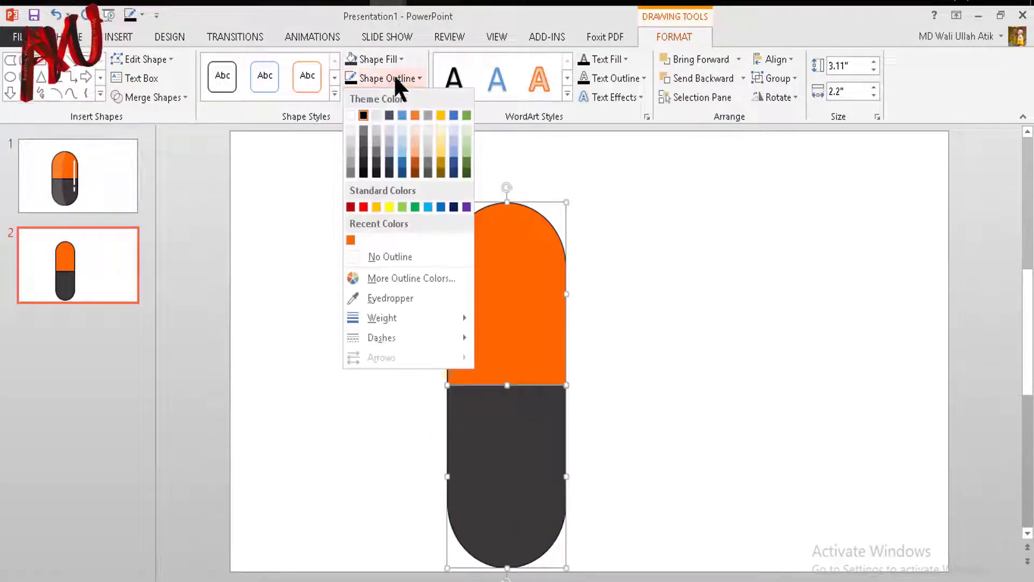
mouse_move(404, 317)
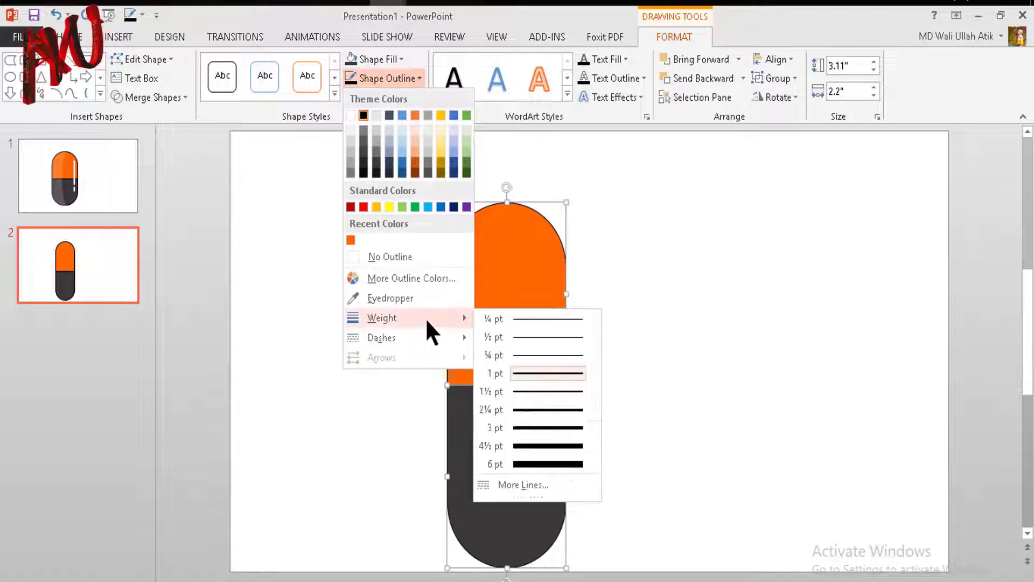
click(551, 467)
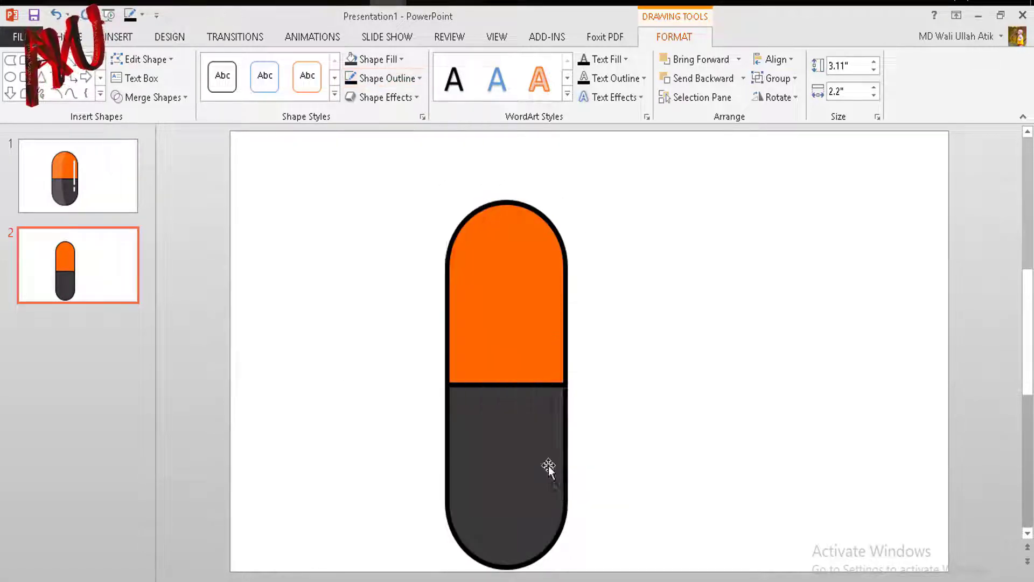
Shorten both halves and move the gray half up to meet the orange
click(728, 410)
click(524, 391)
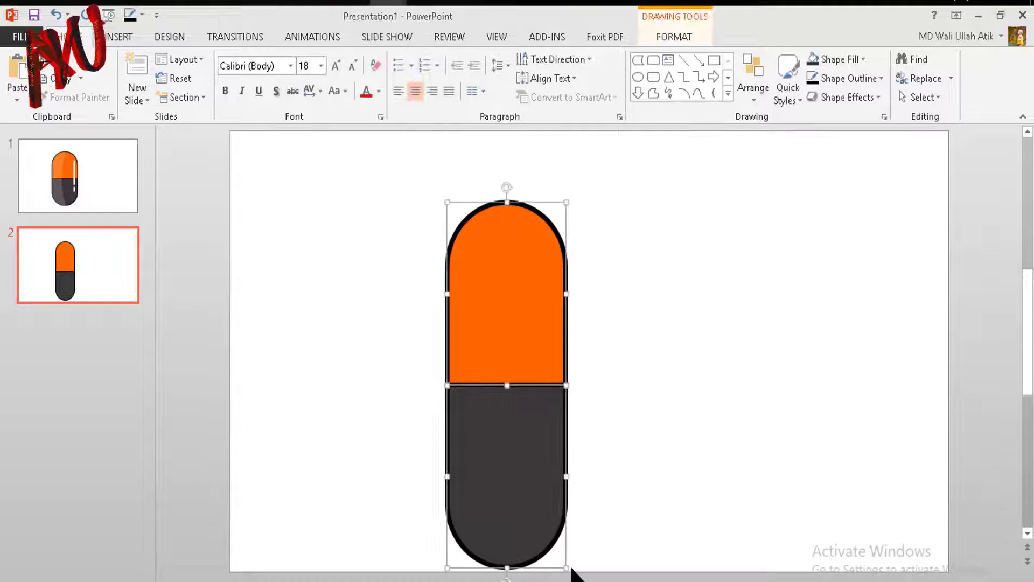
drag(566, 564, 559, 534)
drag(531, 469, 534, 443)
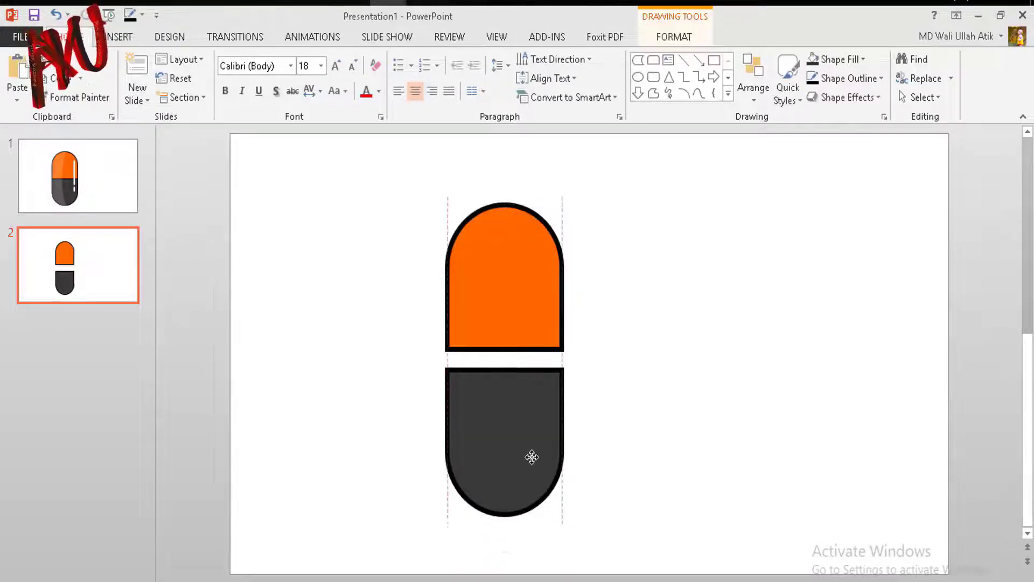
click(578, 408)
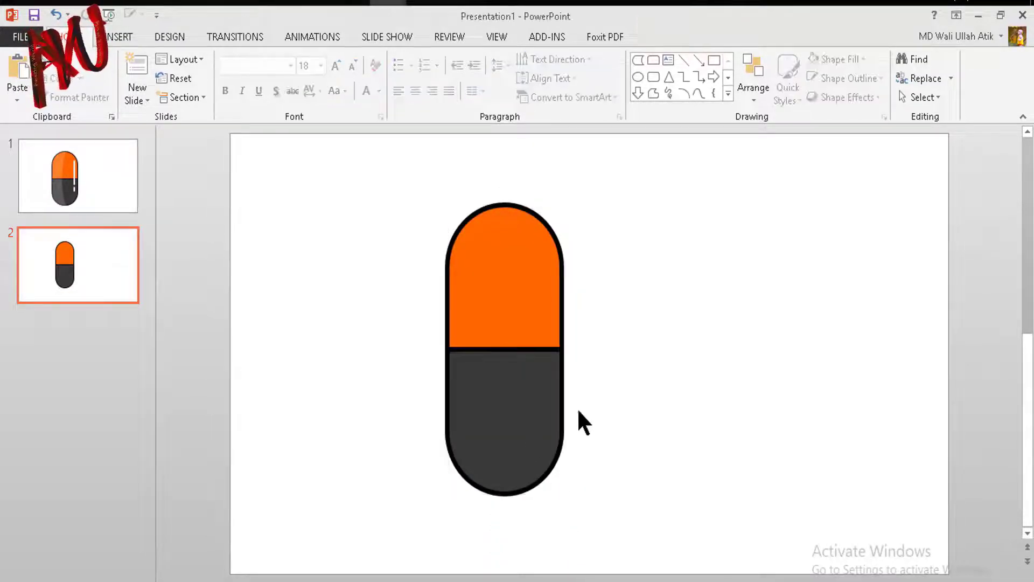
Draw a rounded rectangle on the pill's right side and shape it into a thin, shortened bar
click(653, 75)
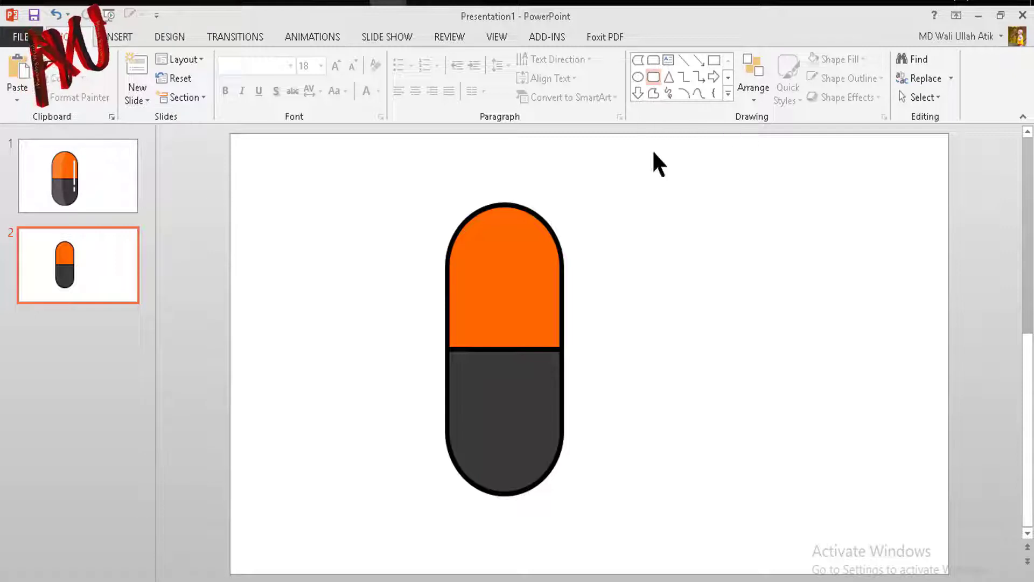
drag(526, 236, 554, 446)
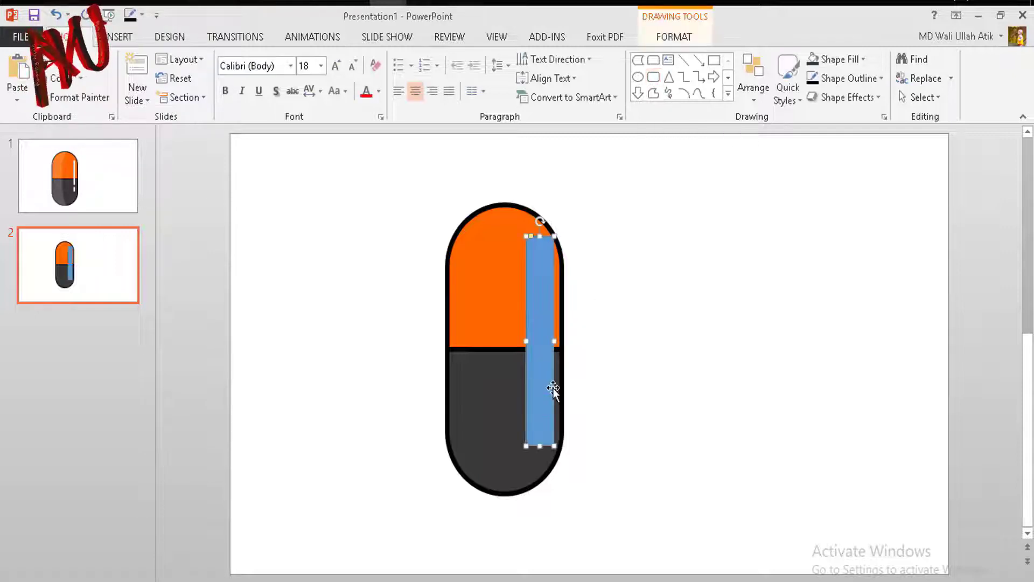
drag(527, 341, 486, 341)
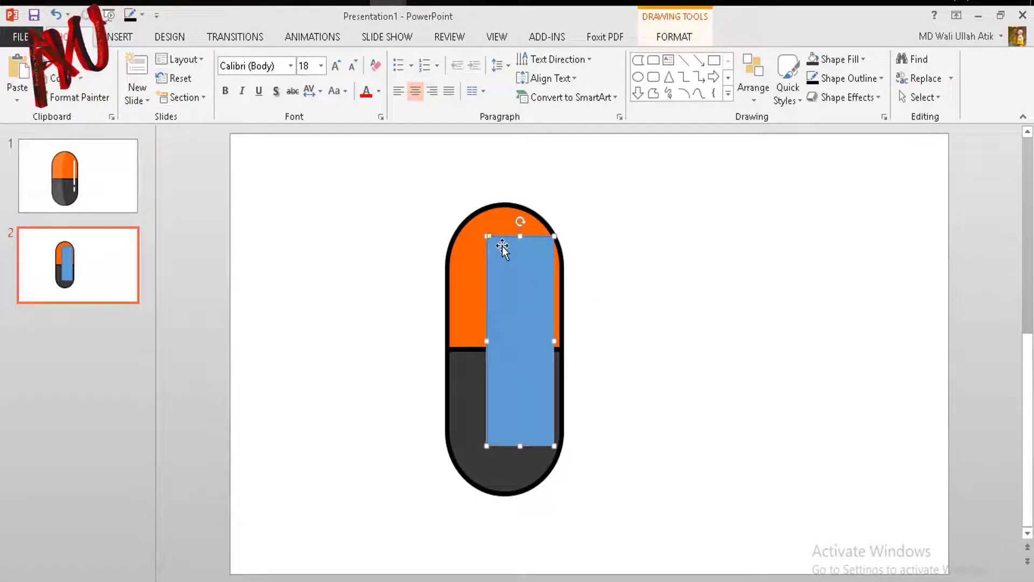
drag(496, 239, 520, 236)
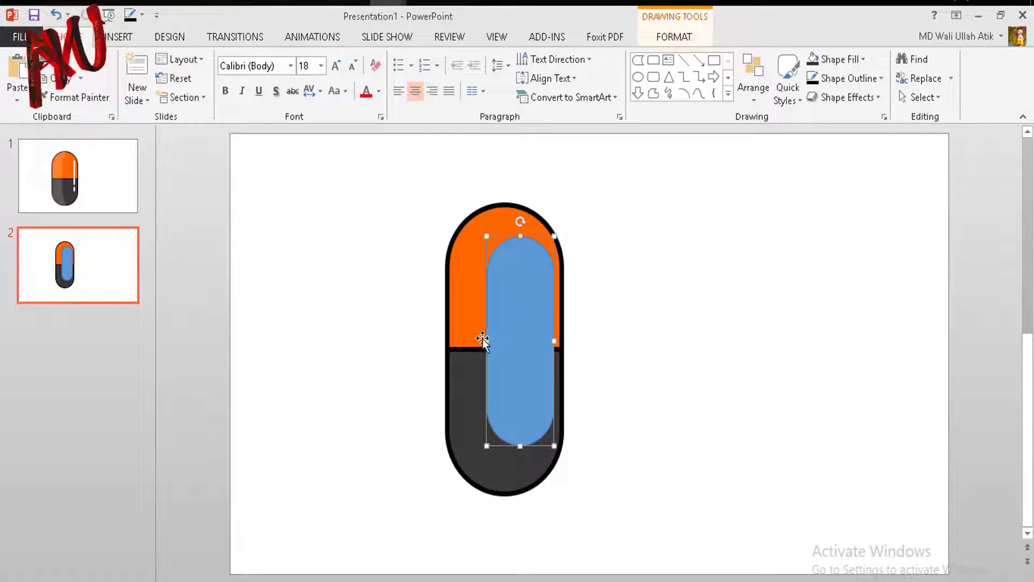
drag(487, 340, 546, 340)
drag(550, 446, 550, 362)
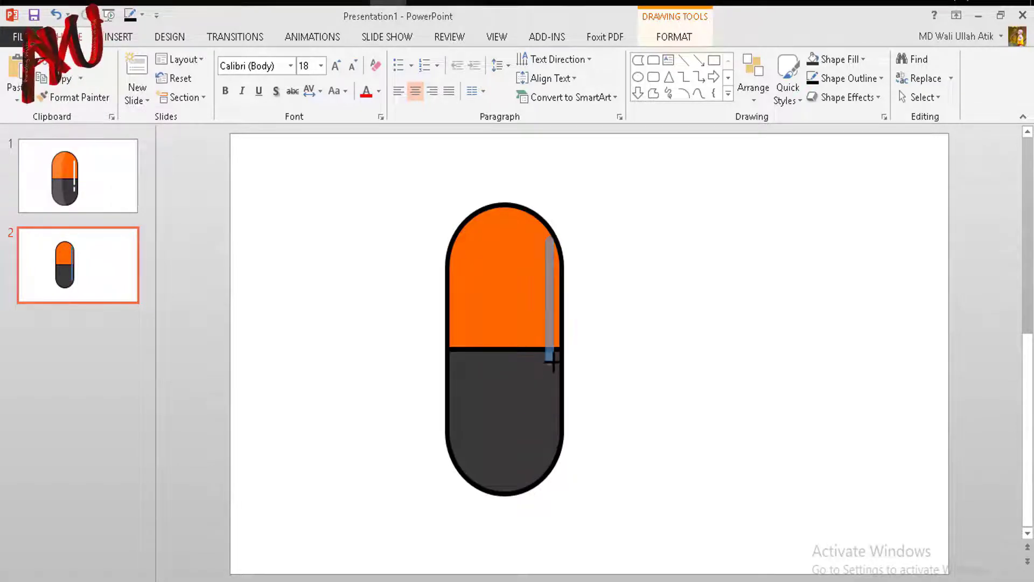
drag(549, 296, 550, 304)
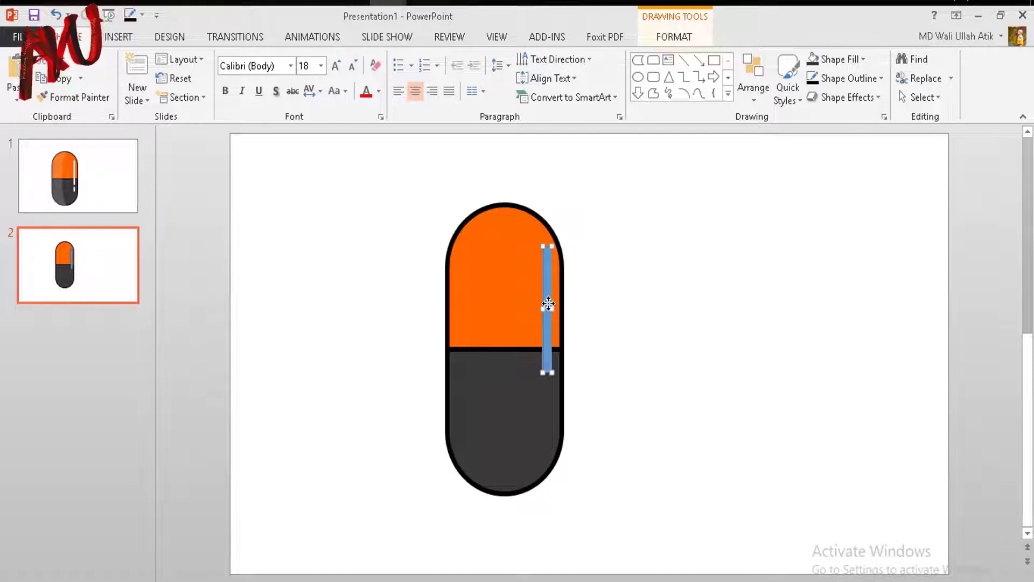
Duplicate the bar, move the copy into the gray half, and shorten it to a dash
key(ctrl+d)
drag(559, 318, 544, 434)
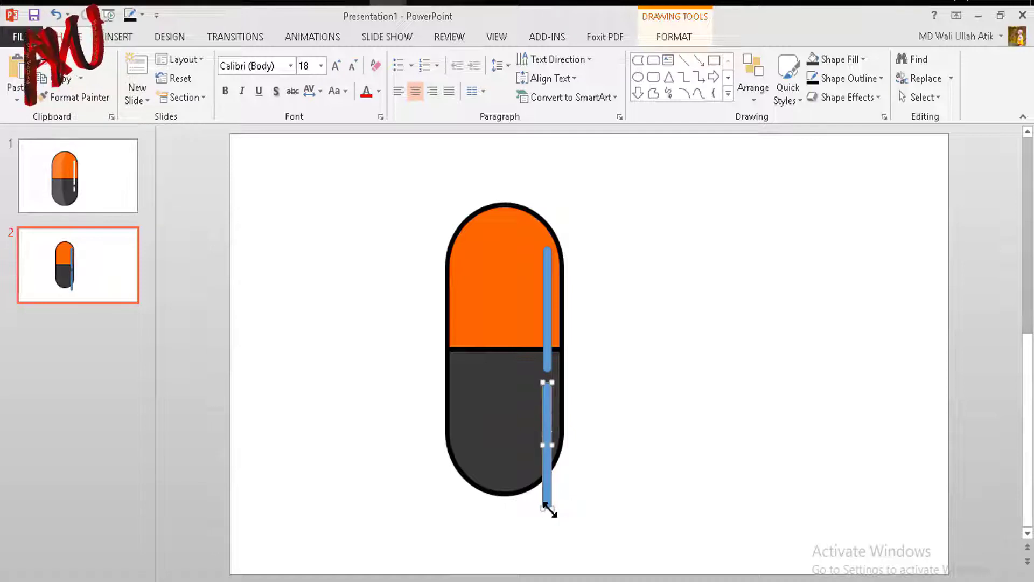
drag(549, 508, 541, 447)
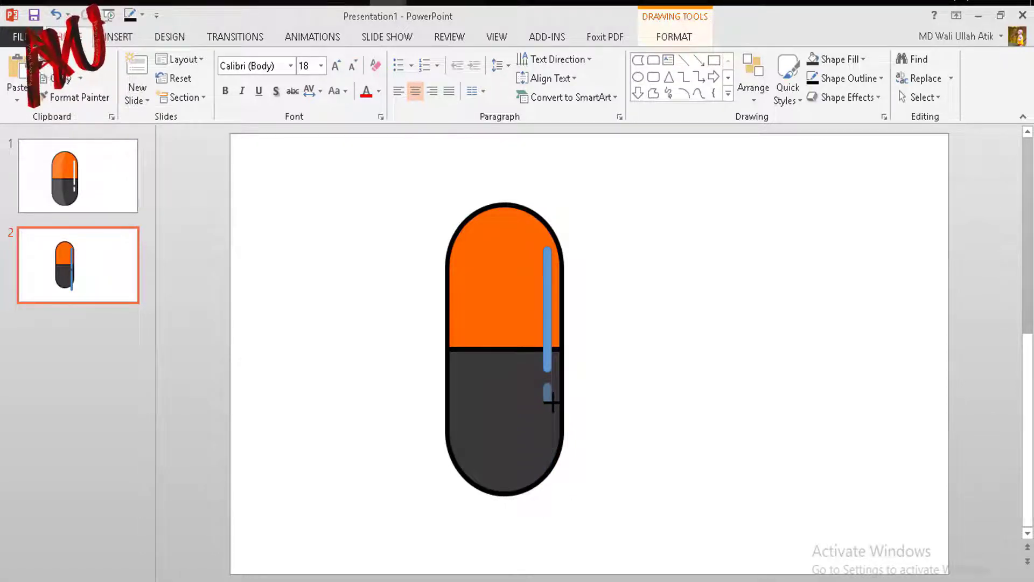
Give both highlight bars a white fill and No Outline
click(547, 324)
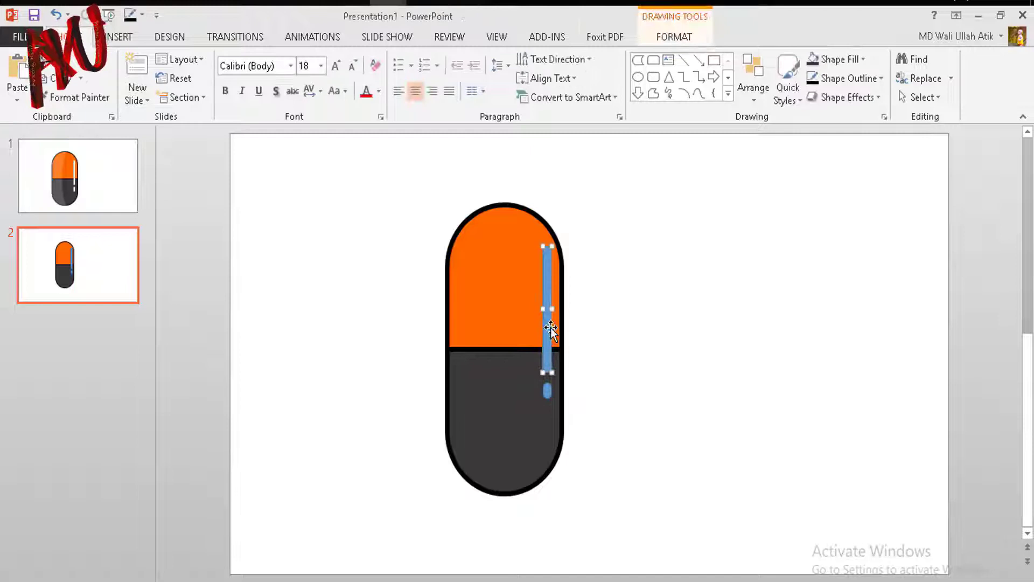
shift+click(548, 391)
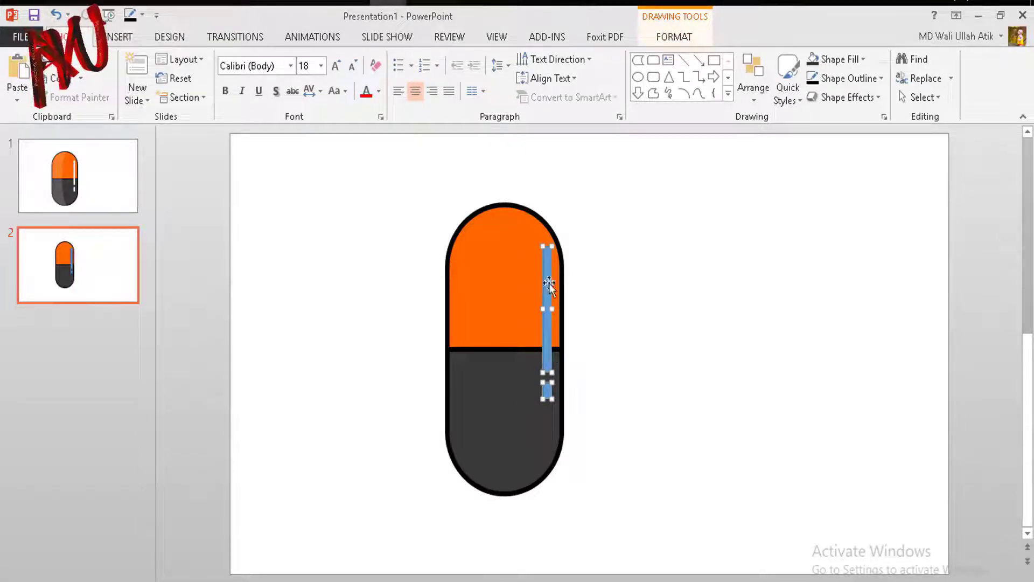
click(665, 37)
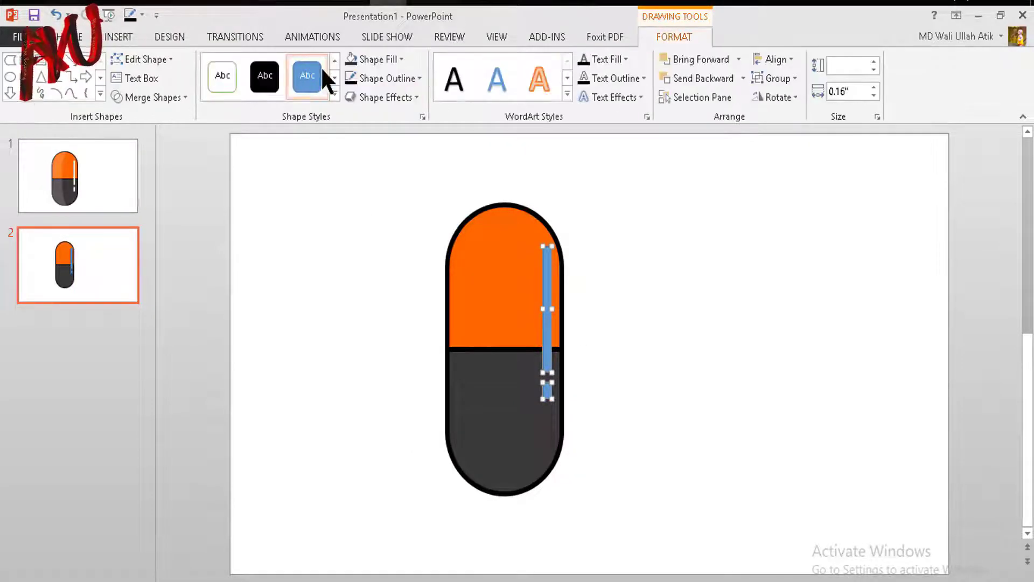
click(390, 59)
click(351, 95)
click(372, 77)
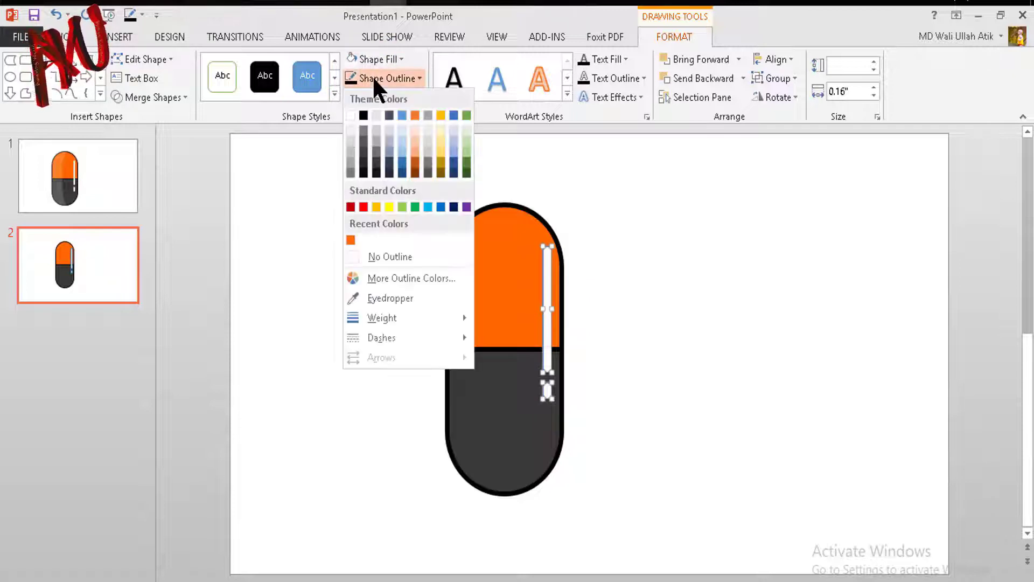
click(399, 255)
click(690, 277)
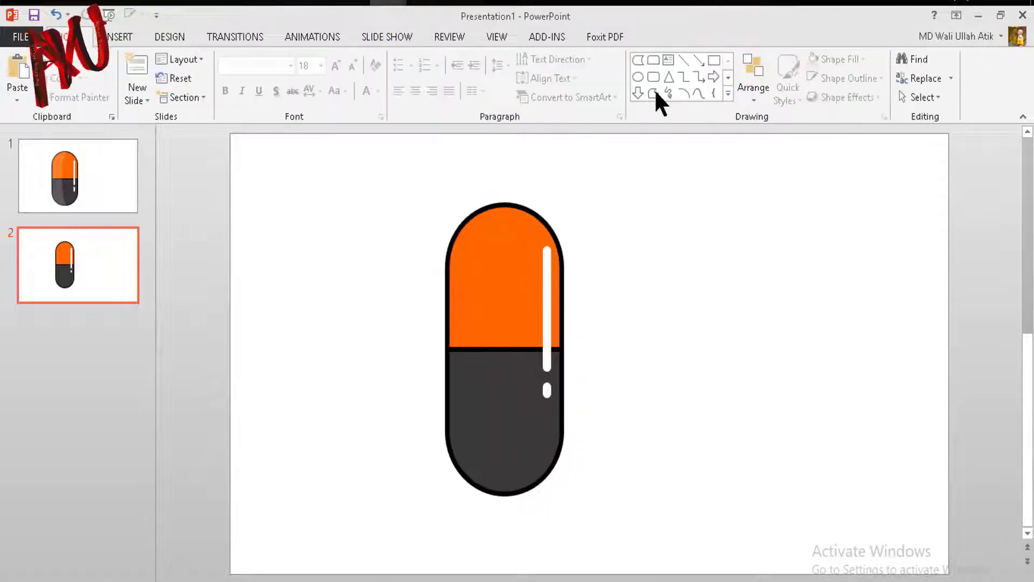
Draw a large Flowchart: Stored Data shape over the pill and shift it left and slightly down
click(728, 93)
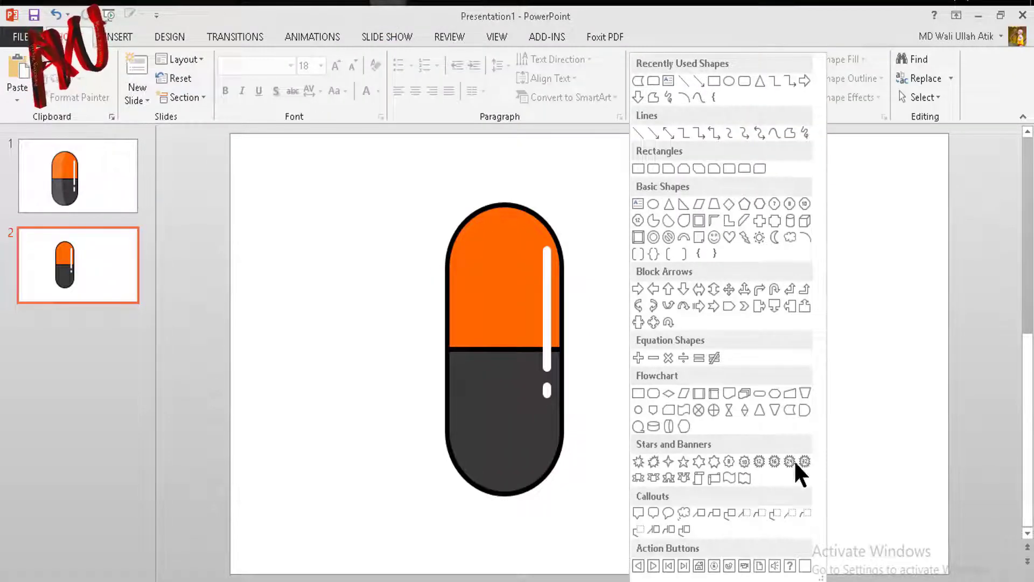
click(789, 414)
mouse_move(384, 184)
mouse_down()
mouse_move(574, 506)
mouse_move(573, 490)
mouse_up()
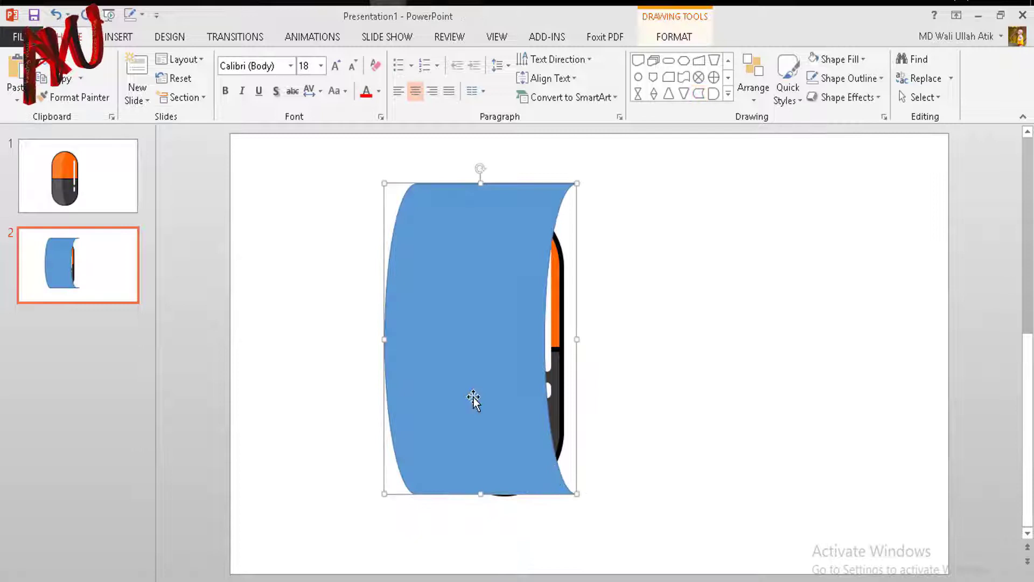
mouse_move(473, 397)
mouse_down()
mouse_move(418, 412)
mouse_move(413, 401)
mouse_up()
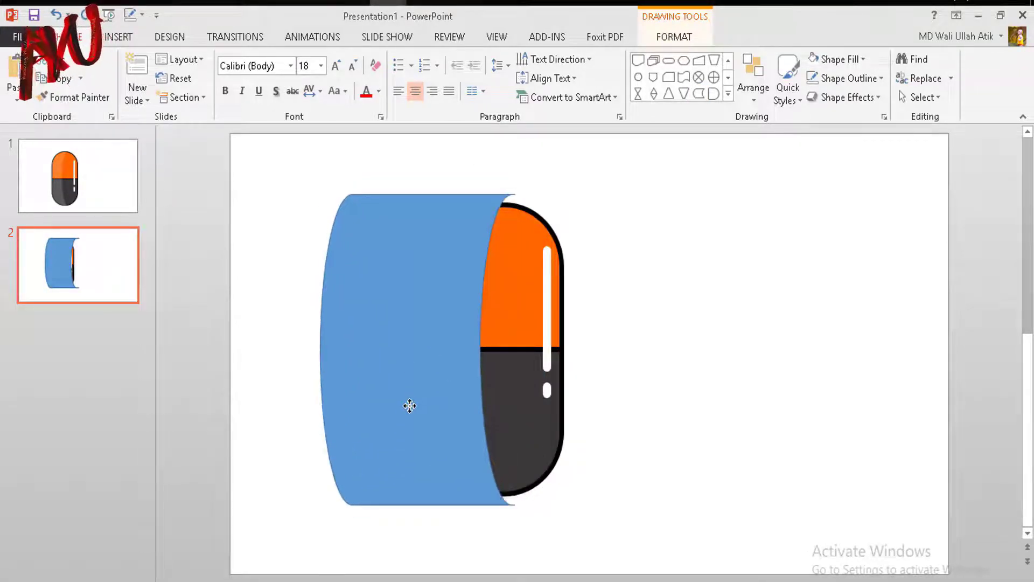
drag(413, 401, 410, 409)
click(738, 381)
click(413, 339)
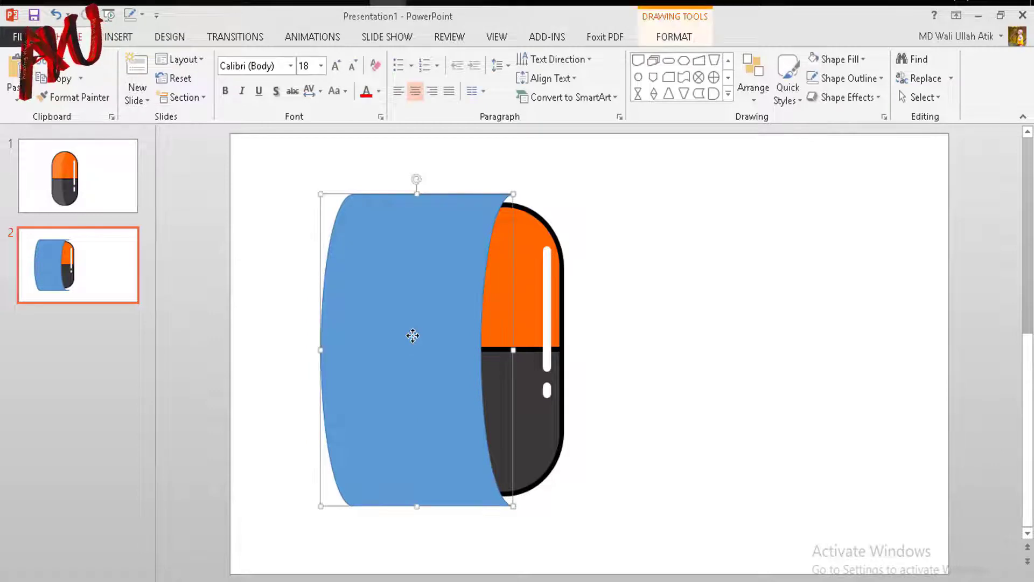
Switch the curved shape to a gradient fill with both stops set to white
right_click(426, 327)
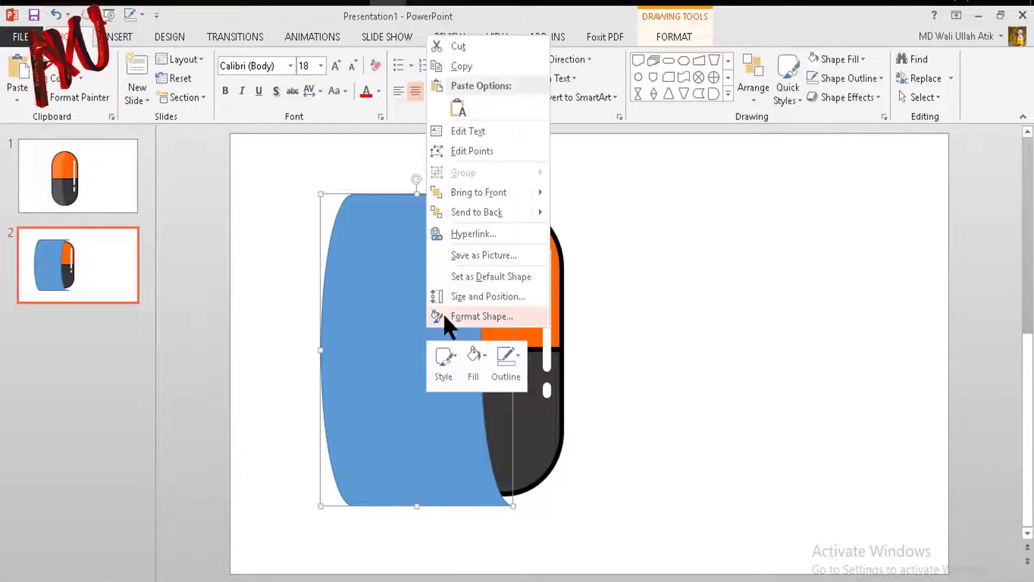
click(477, 317)
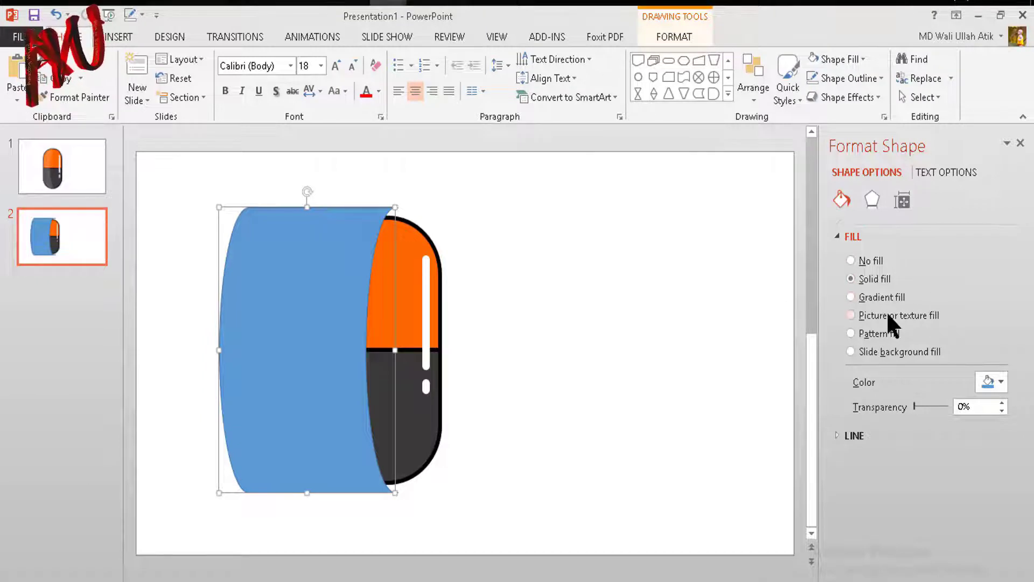
click(852, 297)
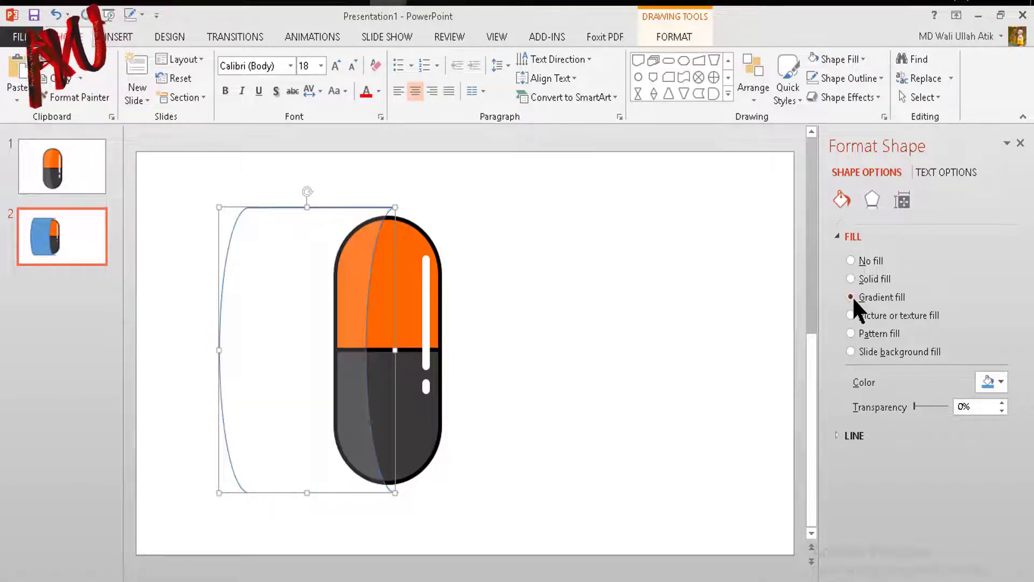
drag(943, 502, 951, 498)
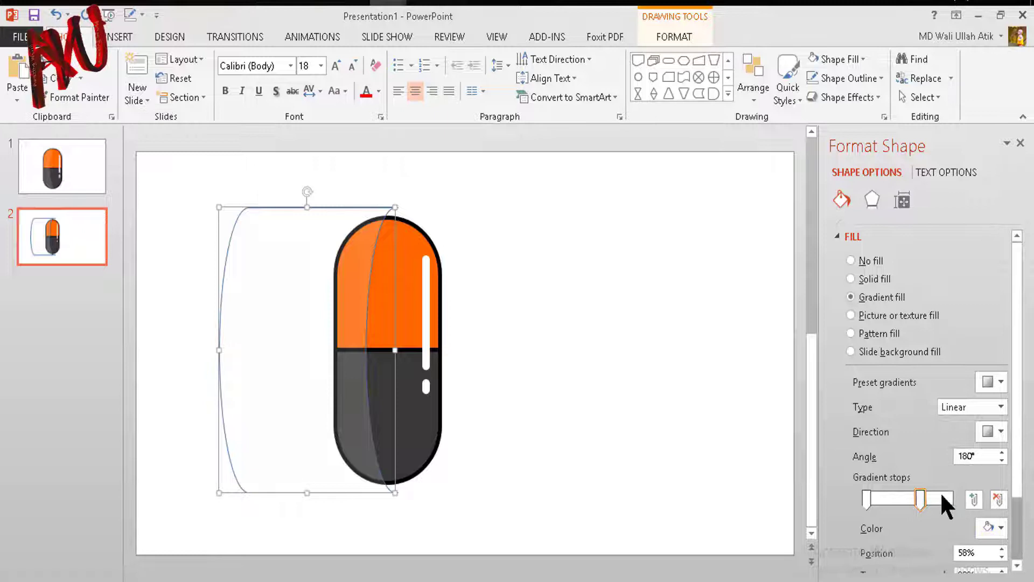
click(1000, 528)
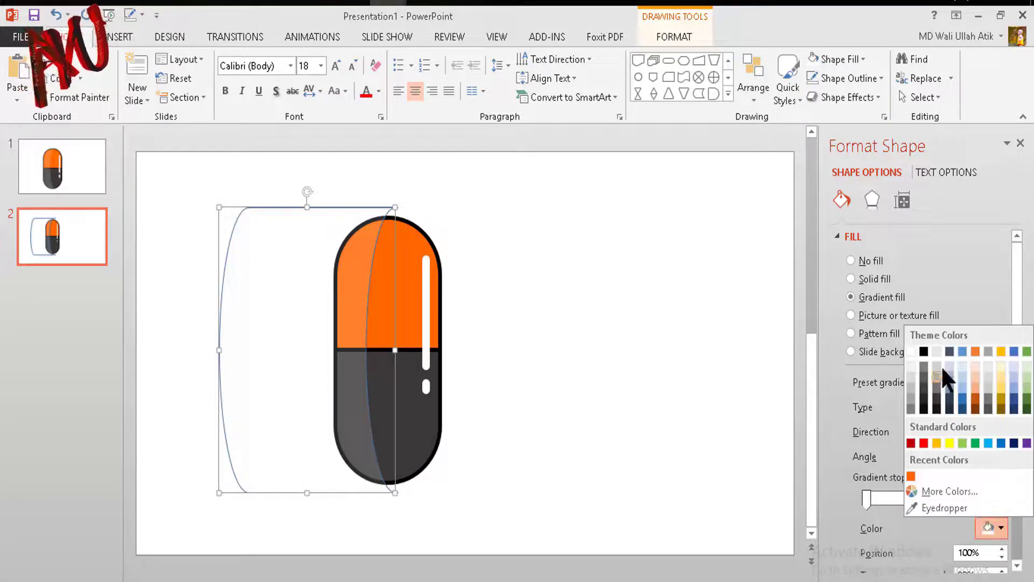
click(911, 356)
click(867, 499)
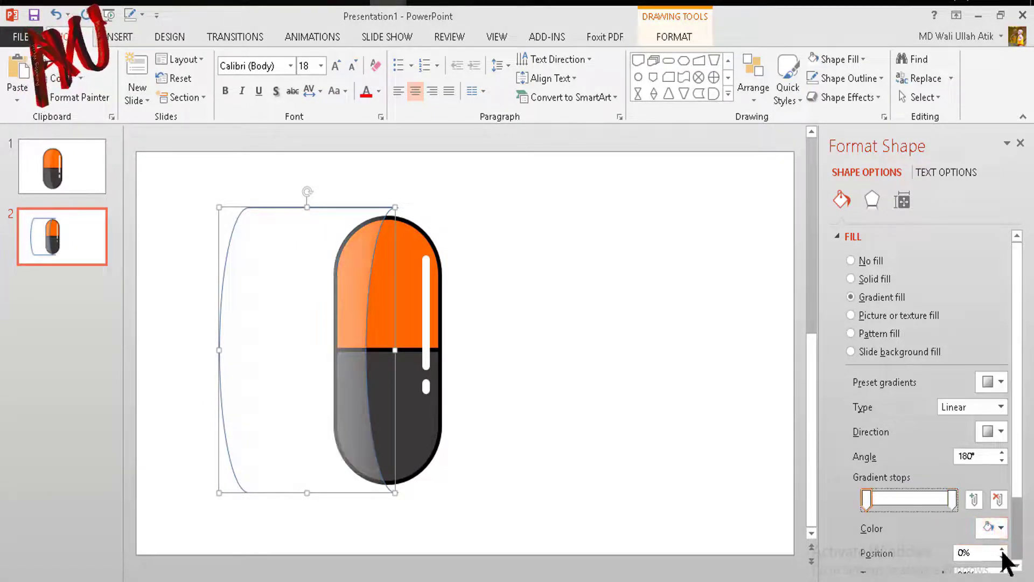
click(1001, 526)
click(928, 377)
scroll(864, 509, down, 2)
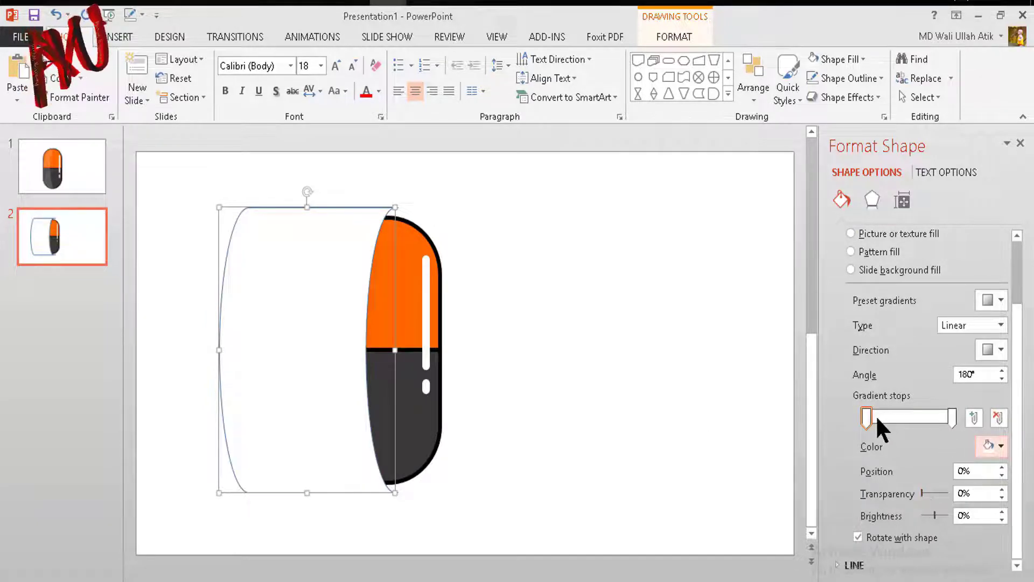
Raise both gradient stops' transparency, keep the gradient linear, and preview the shine
drag(922, 493, 942, 489)
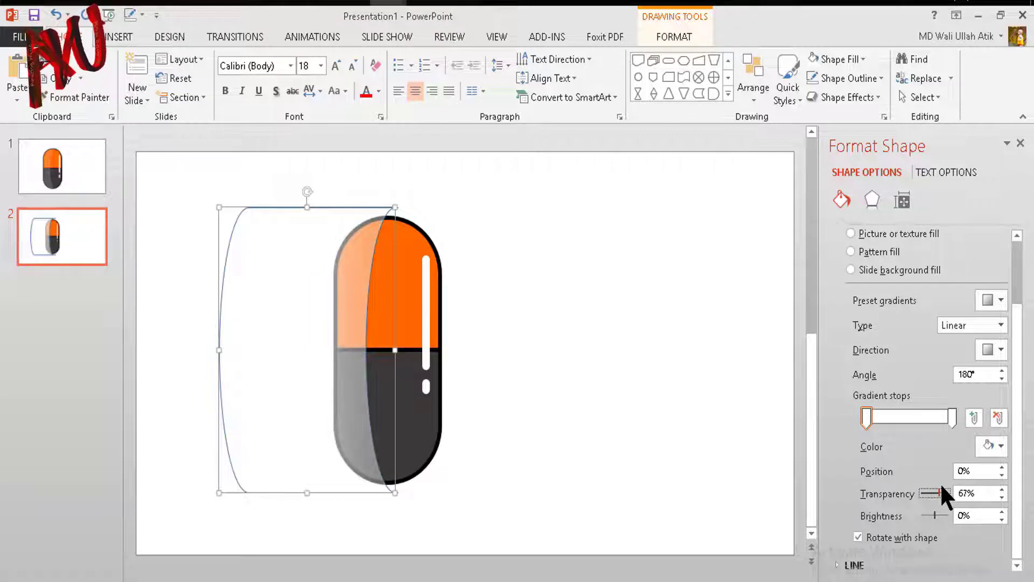
drag(941, 487, 942, 488)
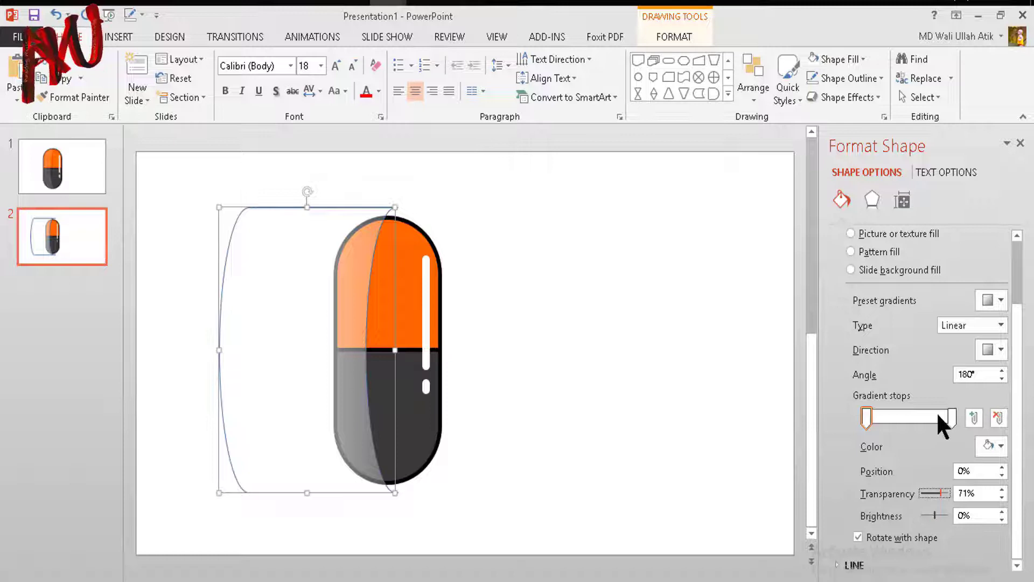
click(951, 414)
drag(921, 491, 935, 483)
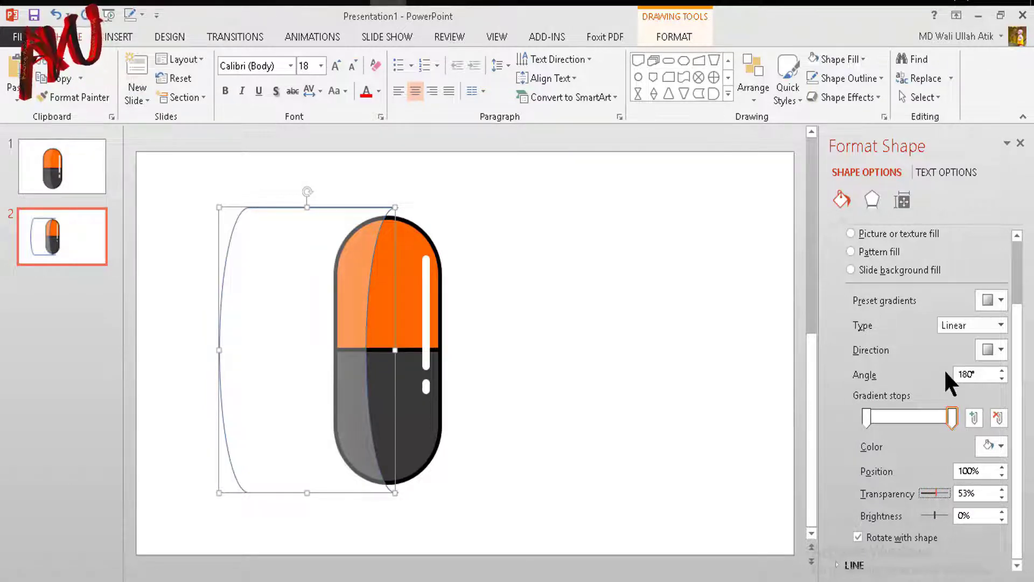
click(996, 321)
click(990, 346)
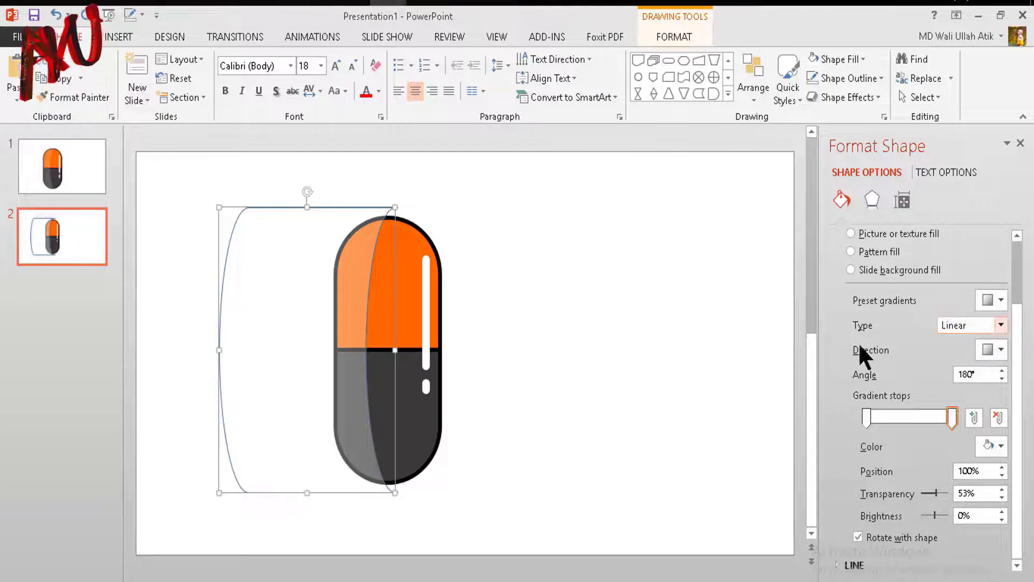
click(994, 350)
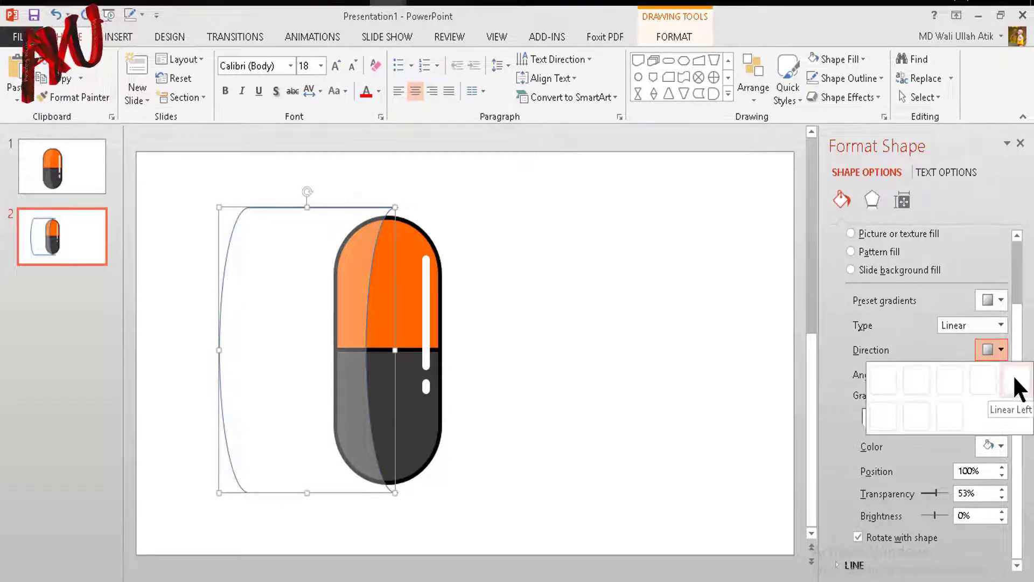
click(655, 280)
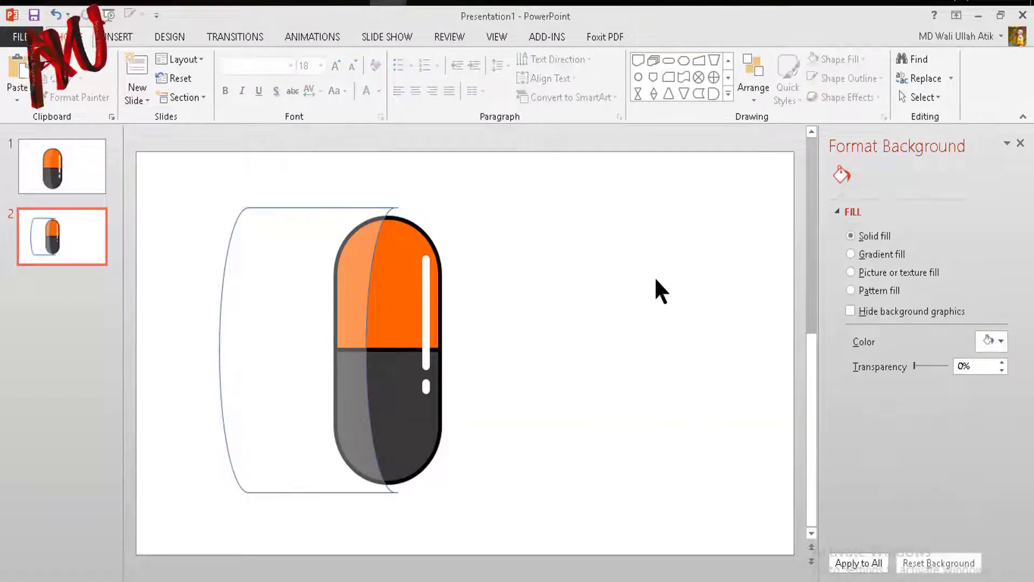
click(255, 366)
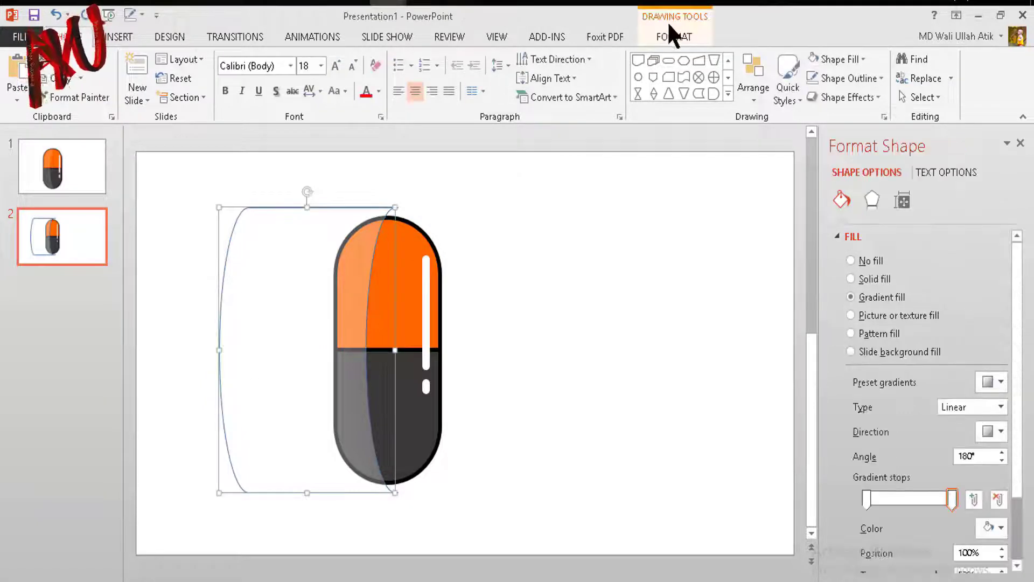
click(668, 36)
click(389, 76)
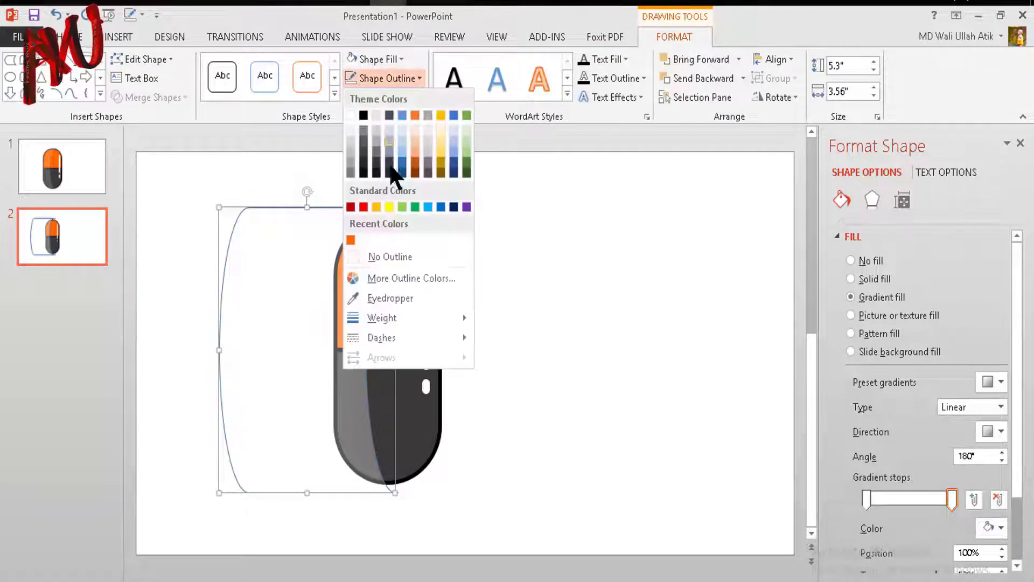
Set the shine shape's outline to No Outline
click(385, 254)
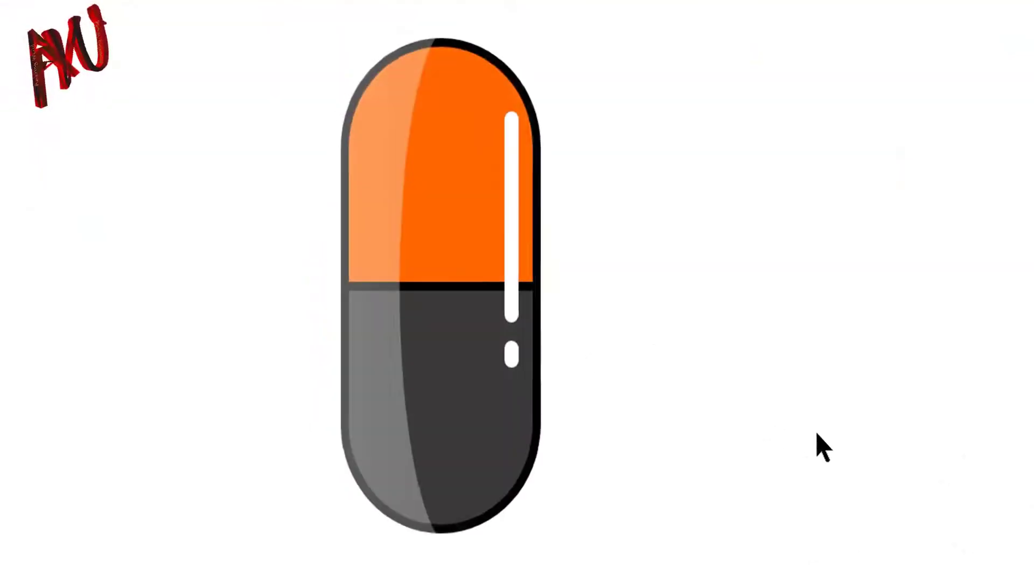